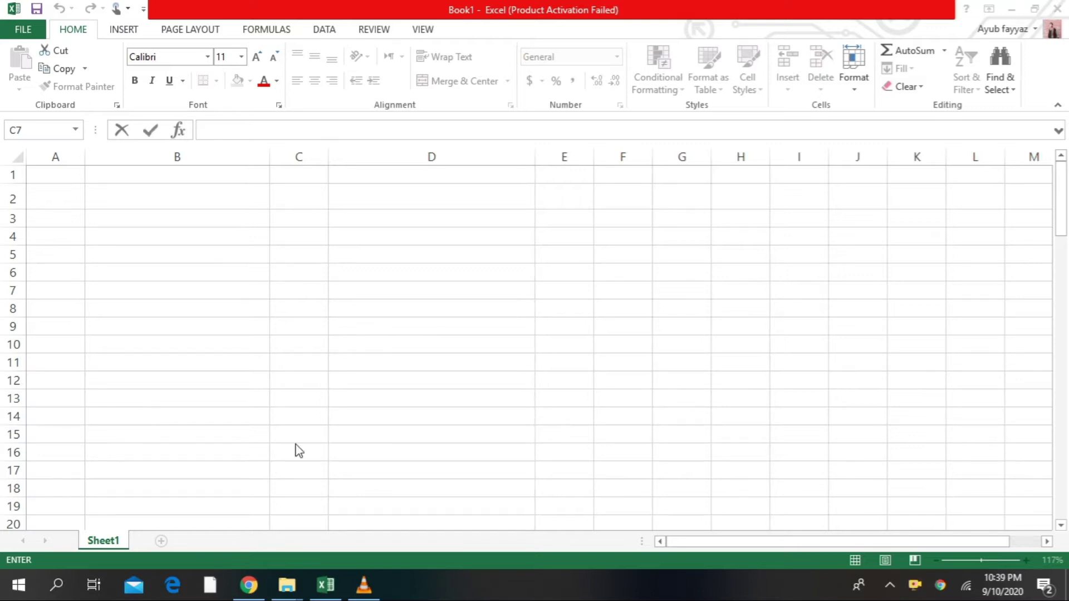
Enter the area name "haroonabad" in cell E6
click(322, 298)
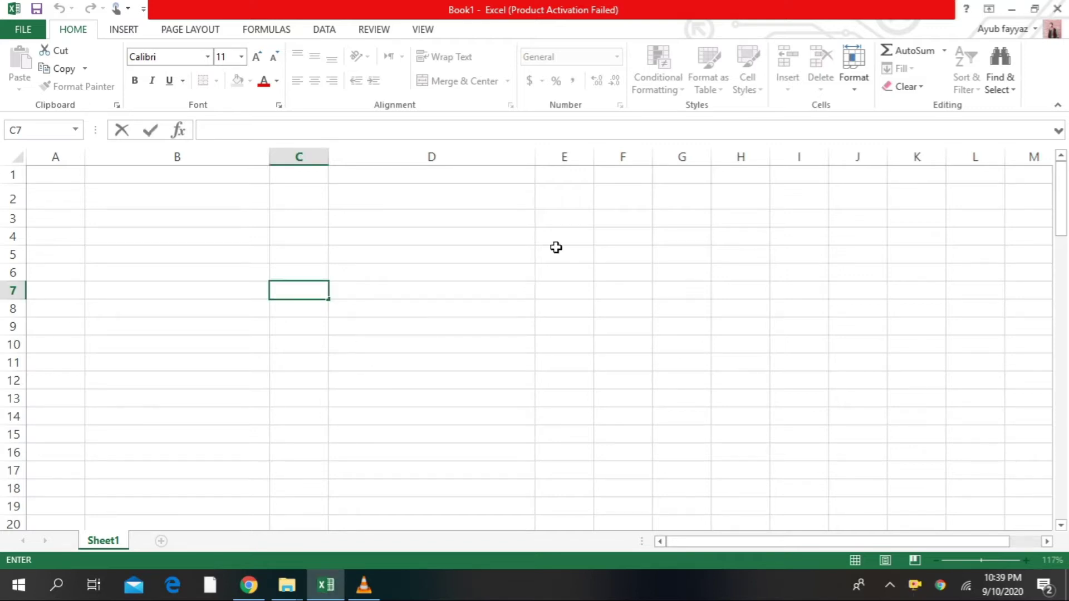
click(406, 284)
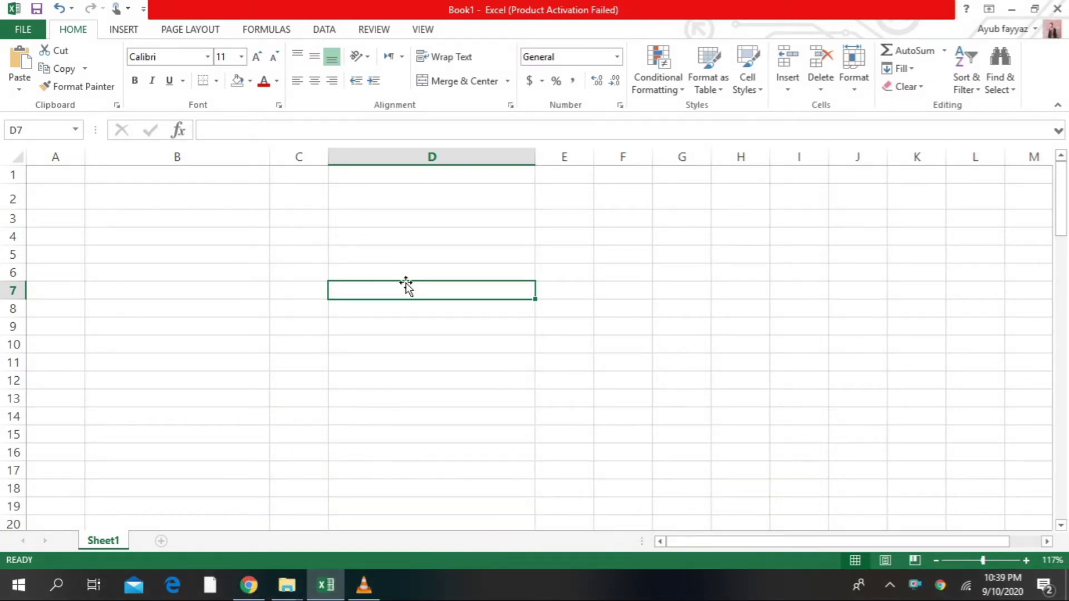
click(555, 274)
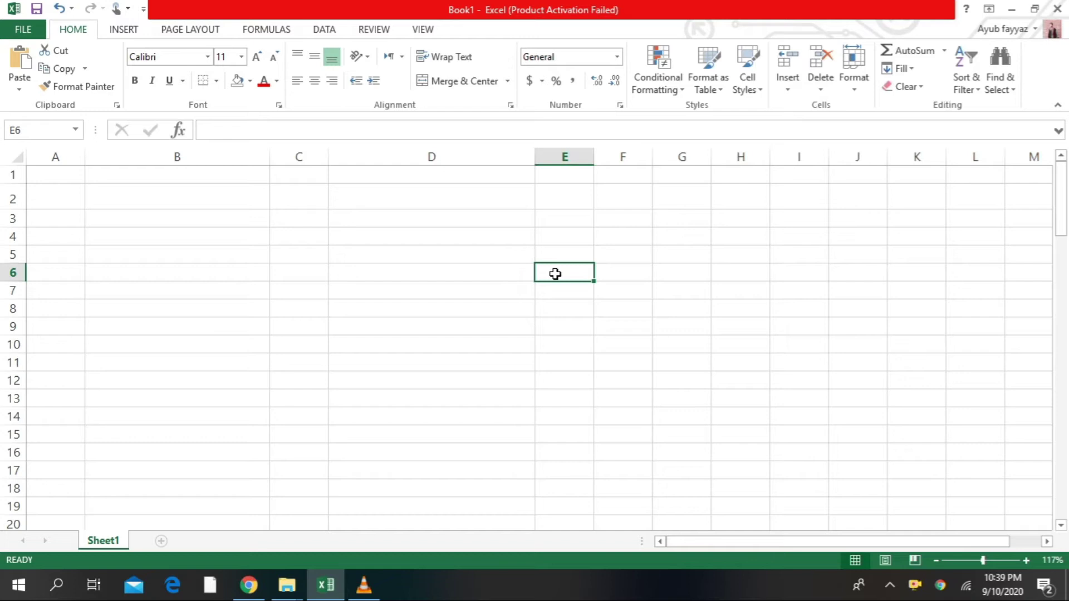
text(k)
key(BackSpace)
text(haroo)
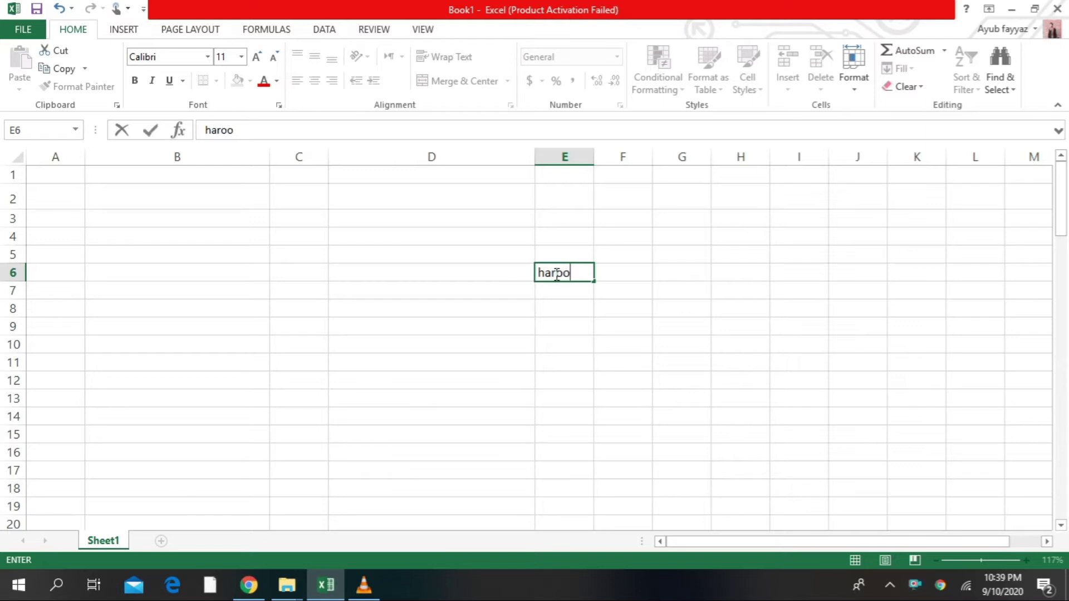
text(nabad)
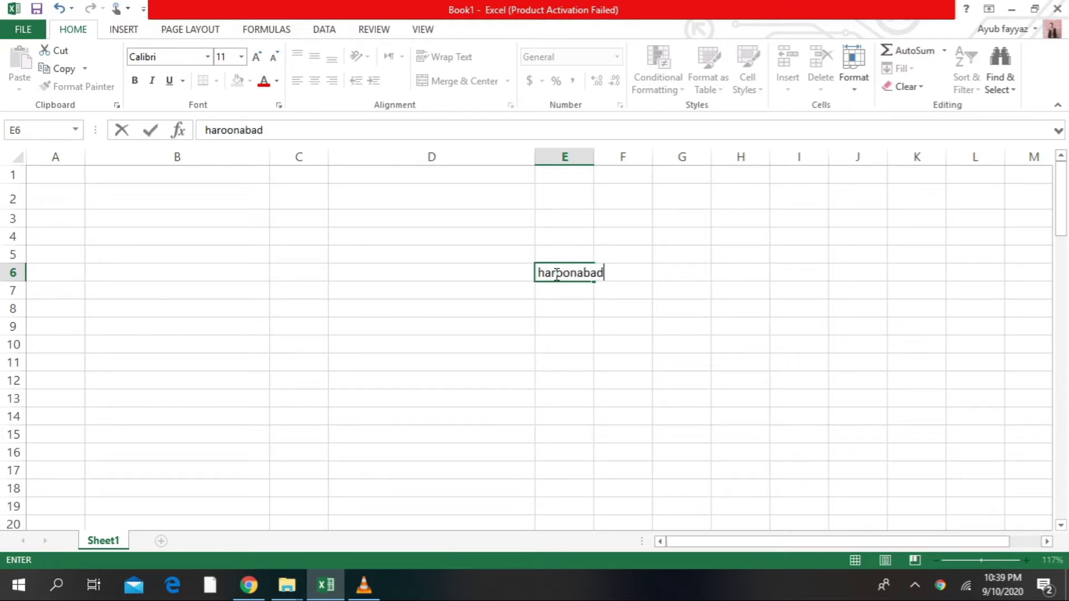
key(Return)
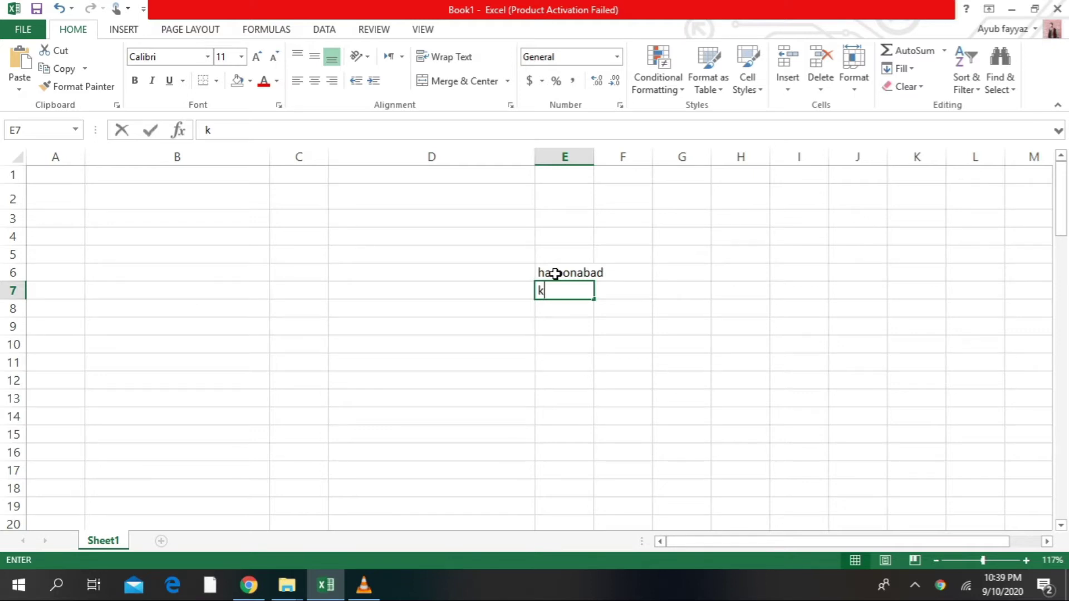
List the area names "kareemabad", "jamilabad" and "farinabad" in cells E7 to E9
text(kareemad)
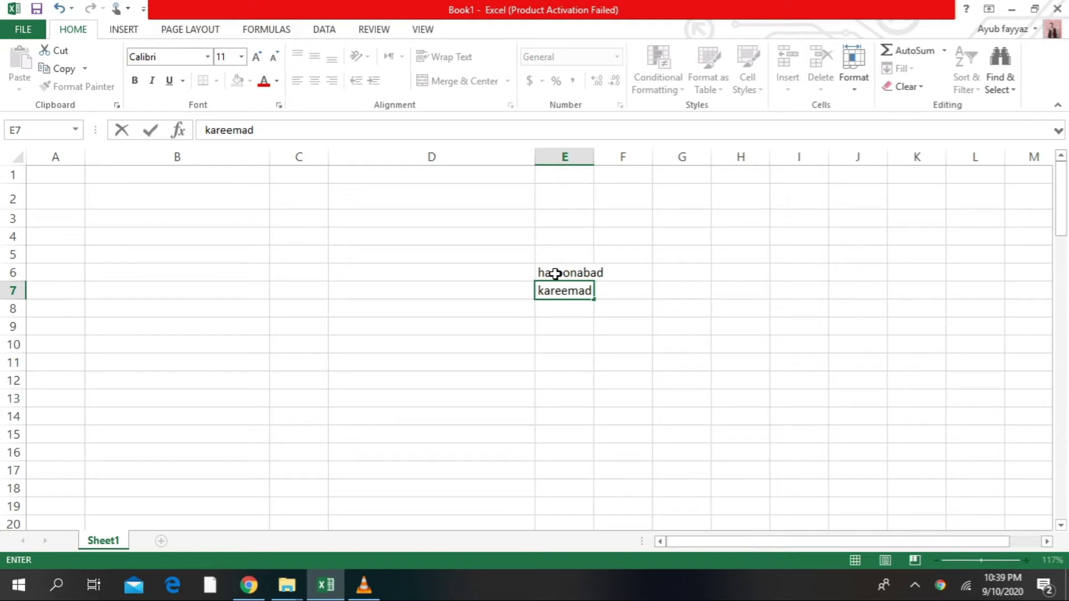
key(BackSpace)
text(bad)
key(Return)
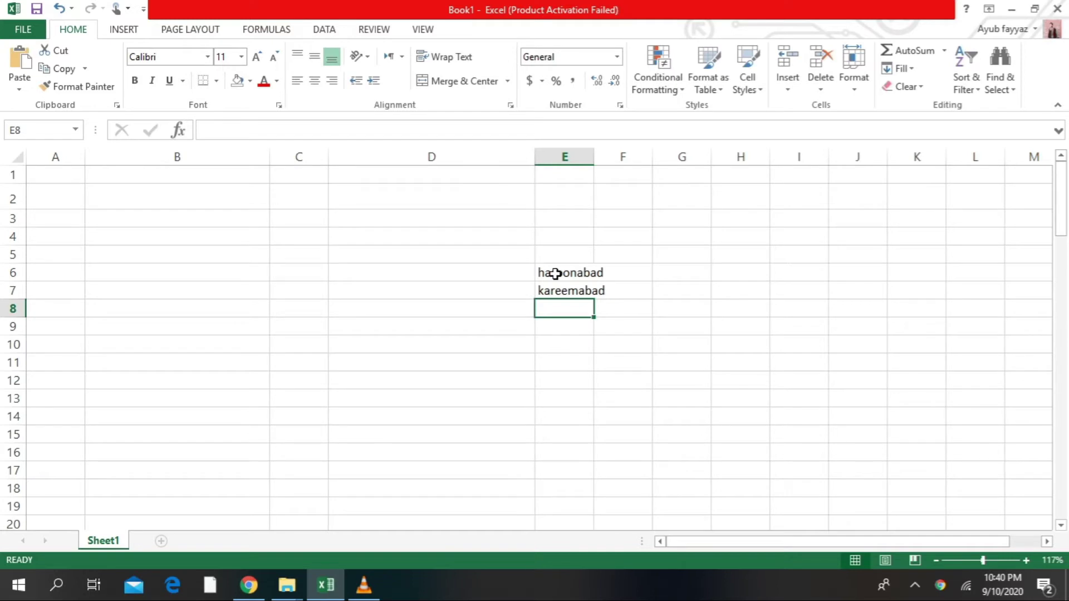
text(jamilabad)
key(Return)
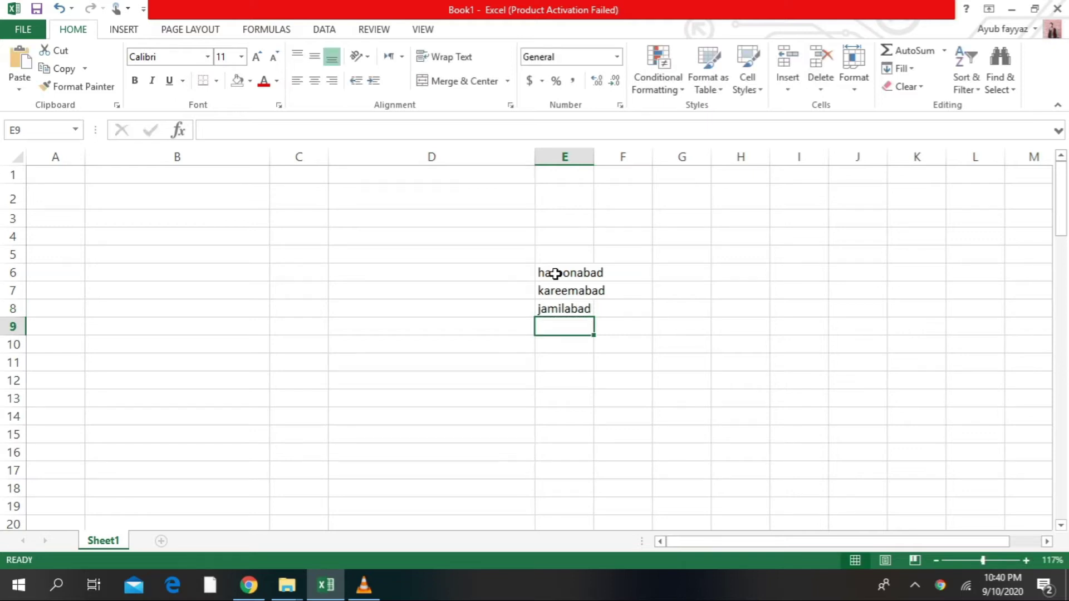
text(farinabad)
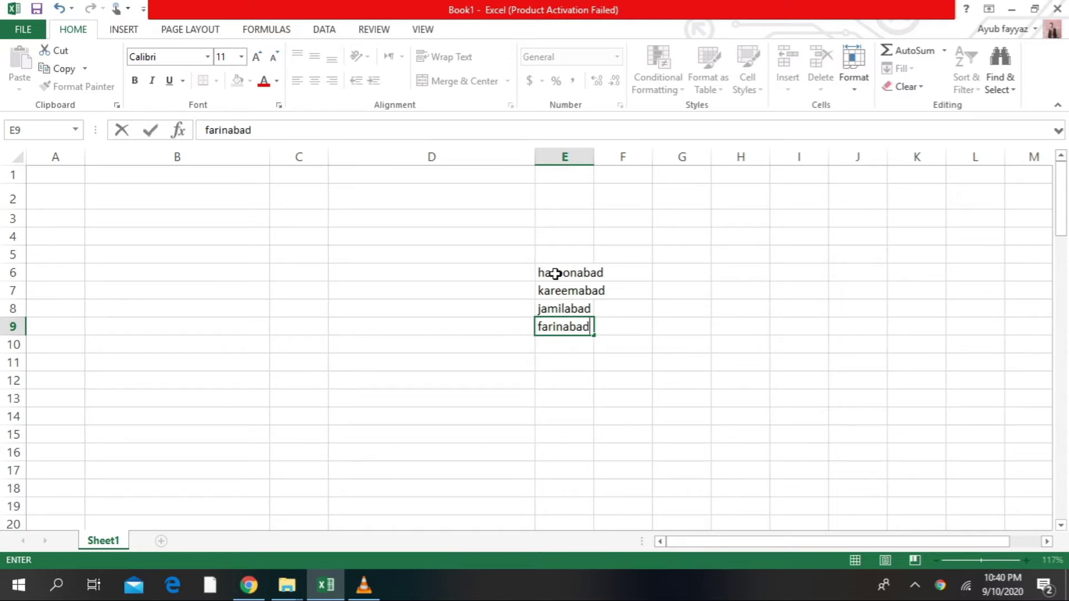
key(Return)
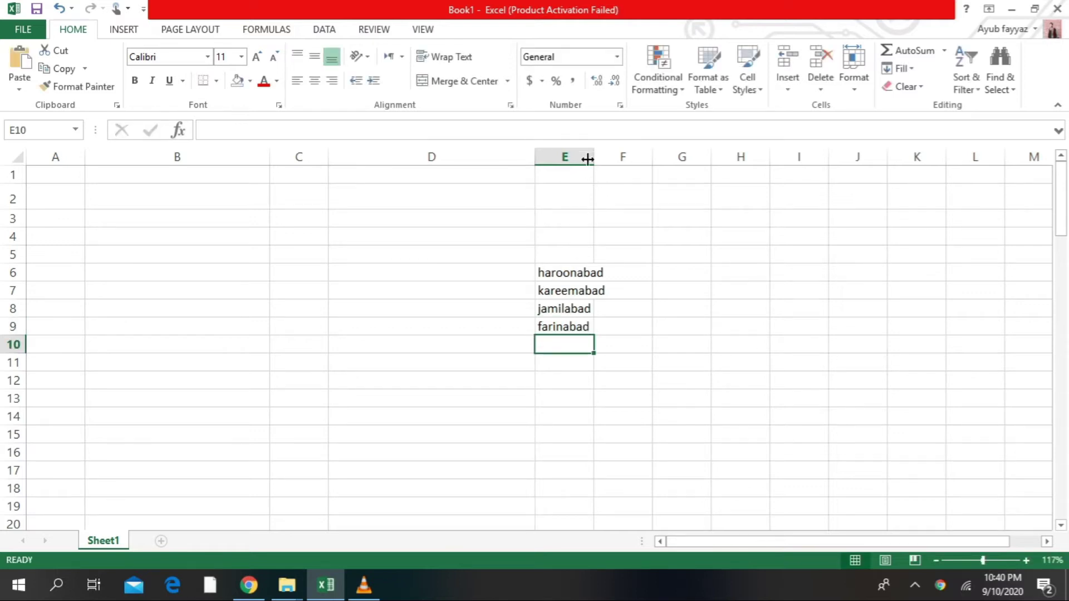
Widen column E to fit the area names and add the heading "areas" in cell E5
drag(589, 157, 644, 155)
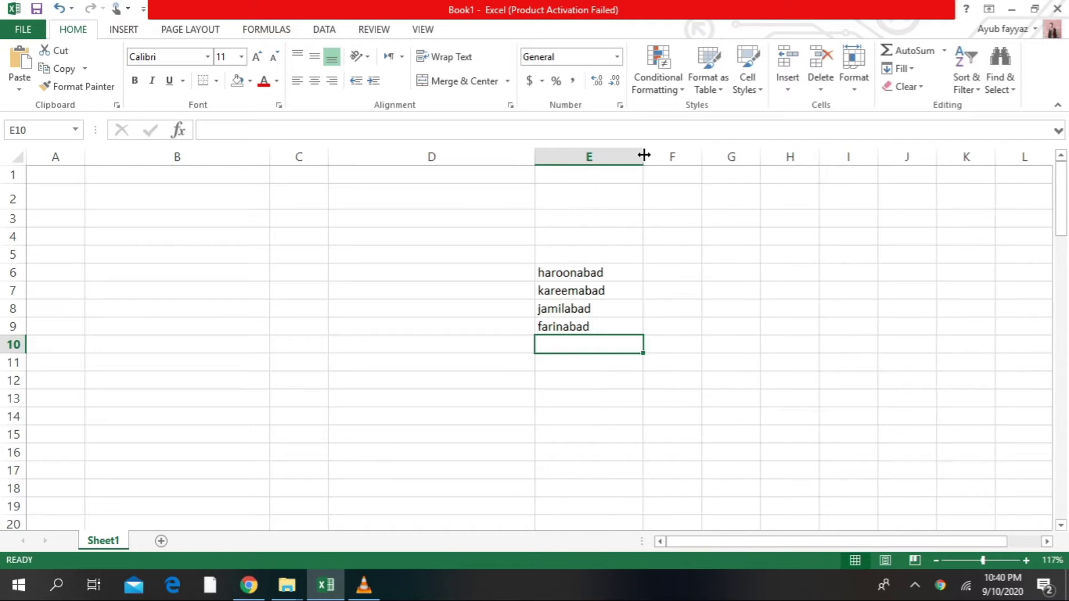
click(554, 255)
text(a)
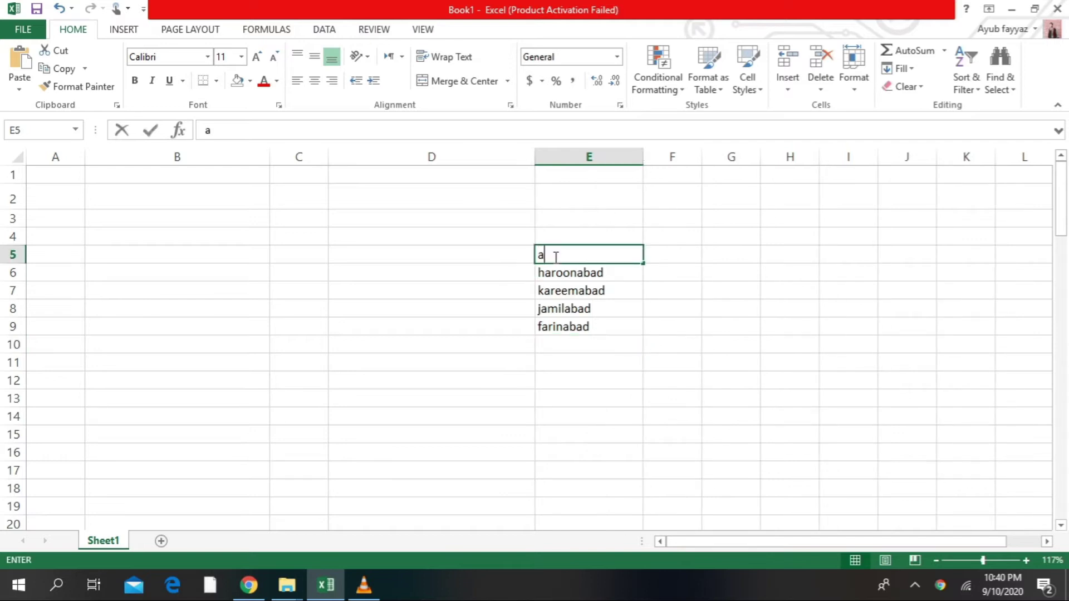
text(reas)
key(Tab)
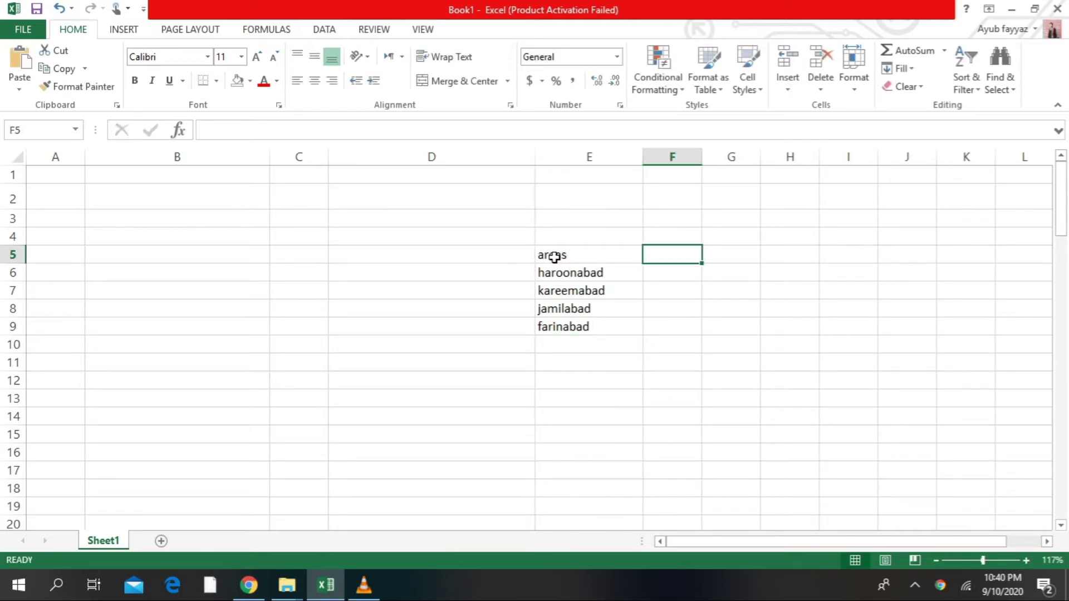
Extract the last 4 characters of E6 in cell F6 with =RIGHT(E6,4), and widen column F
click(670, 272)
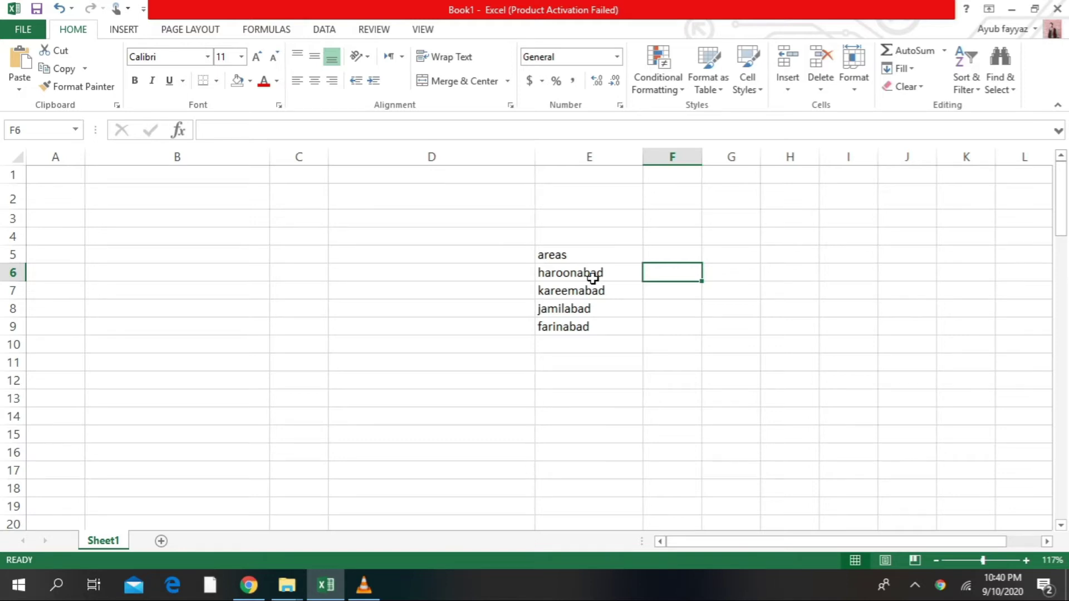
text(=ri)
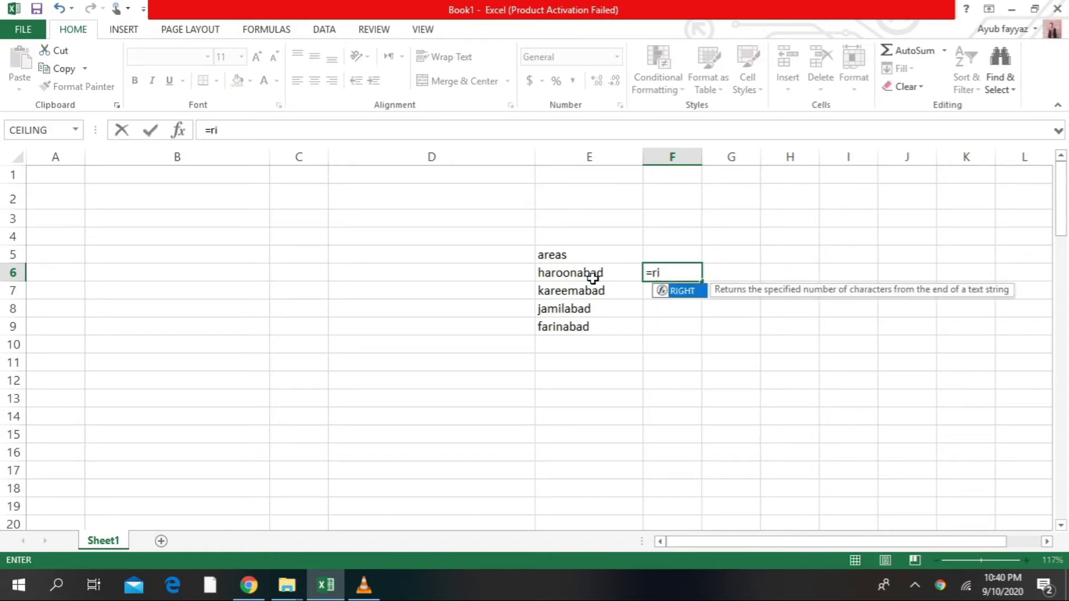
double_click(674, 293)
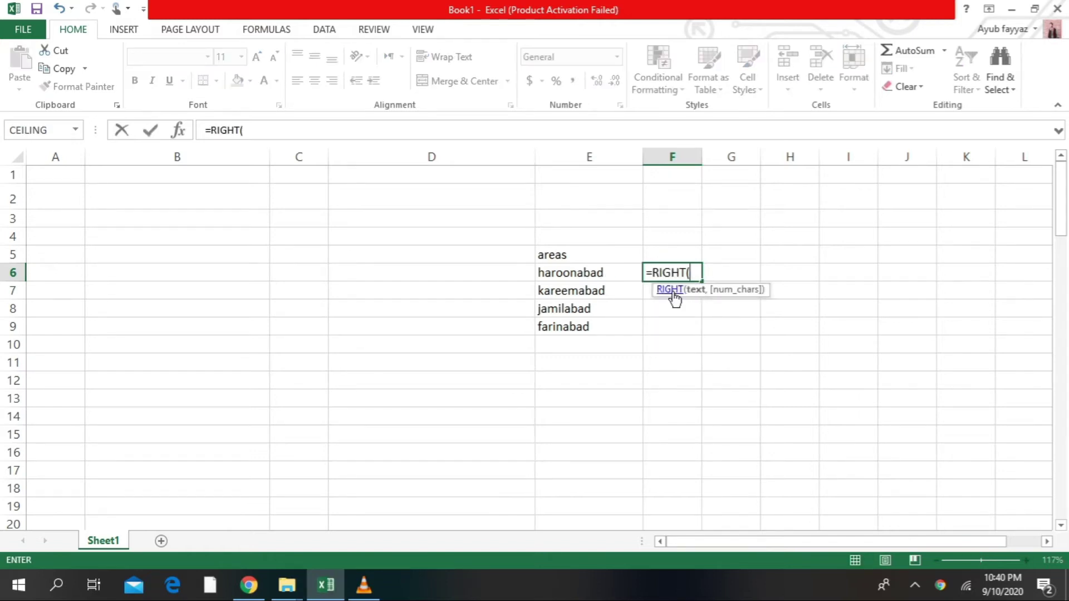
click(596, 273)
text(,)
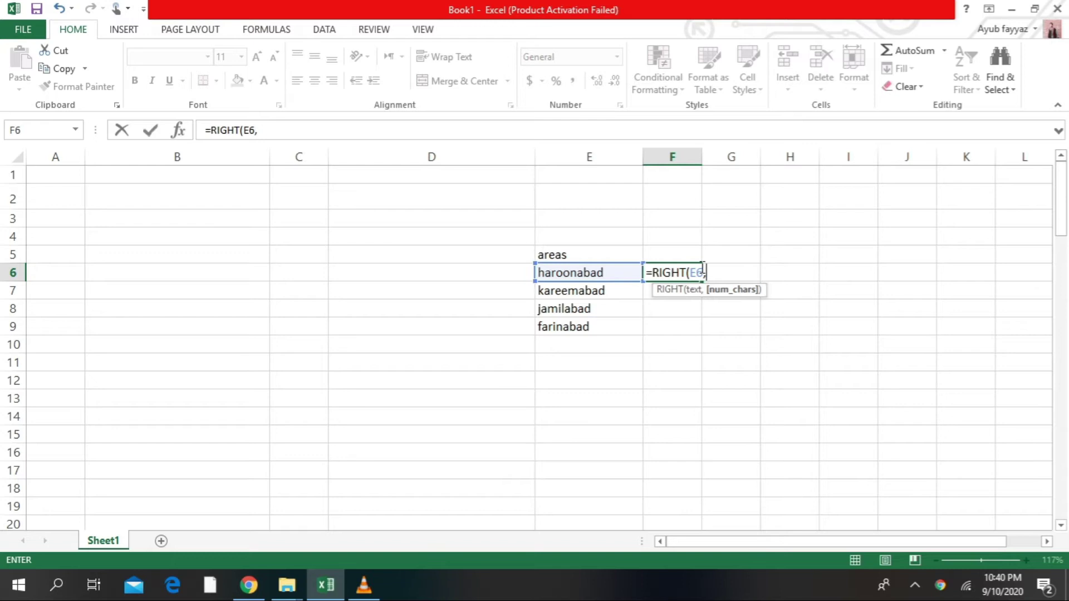
text(4)
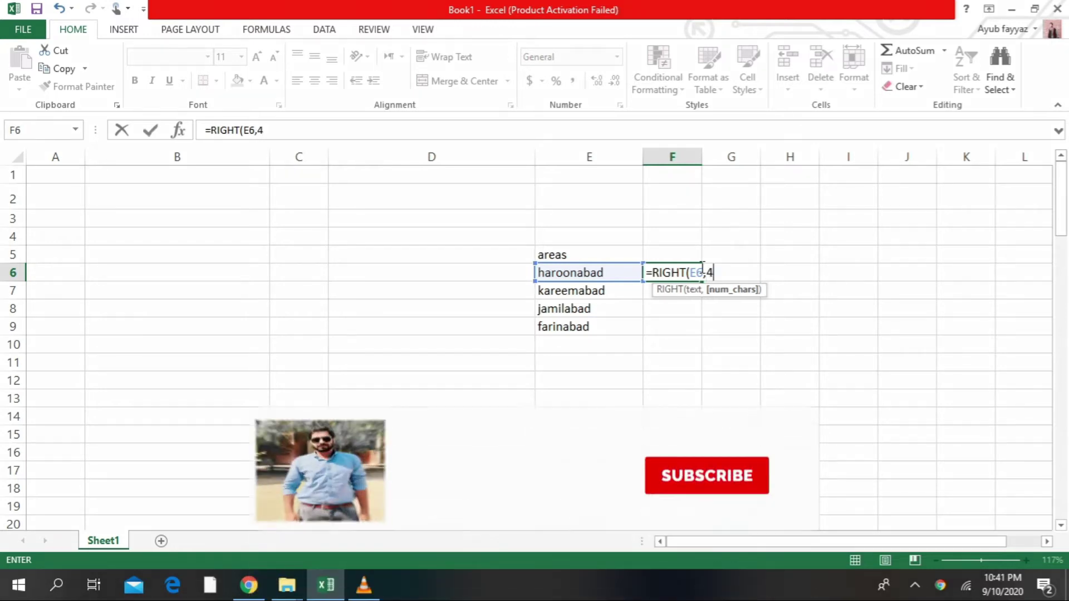
key(Return)
drag(702, 157, 788, 156)
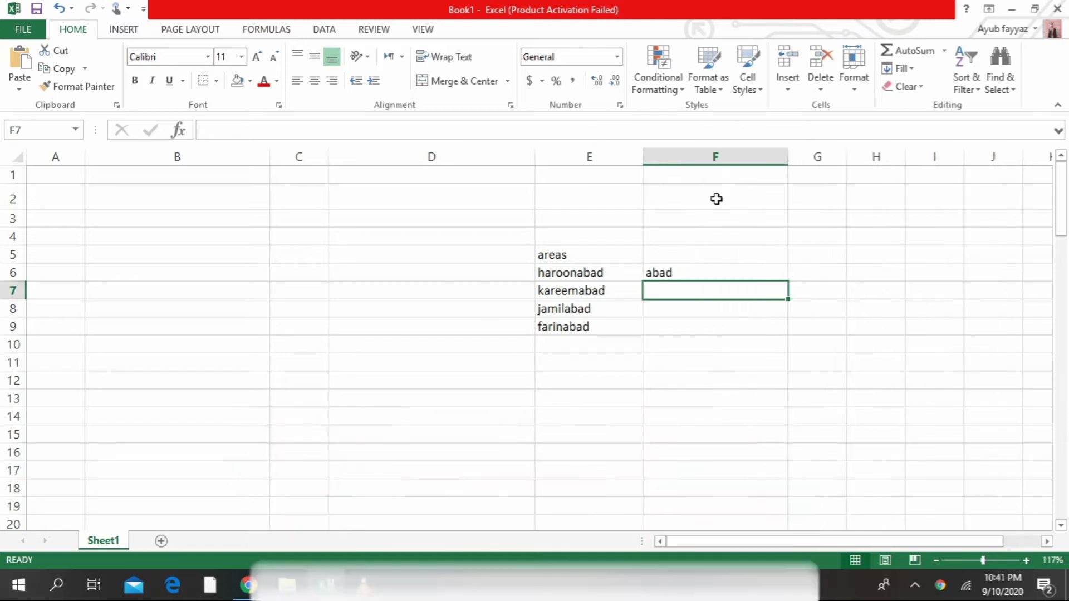
click(675, 274)
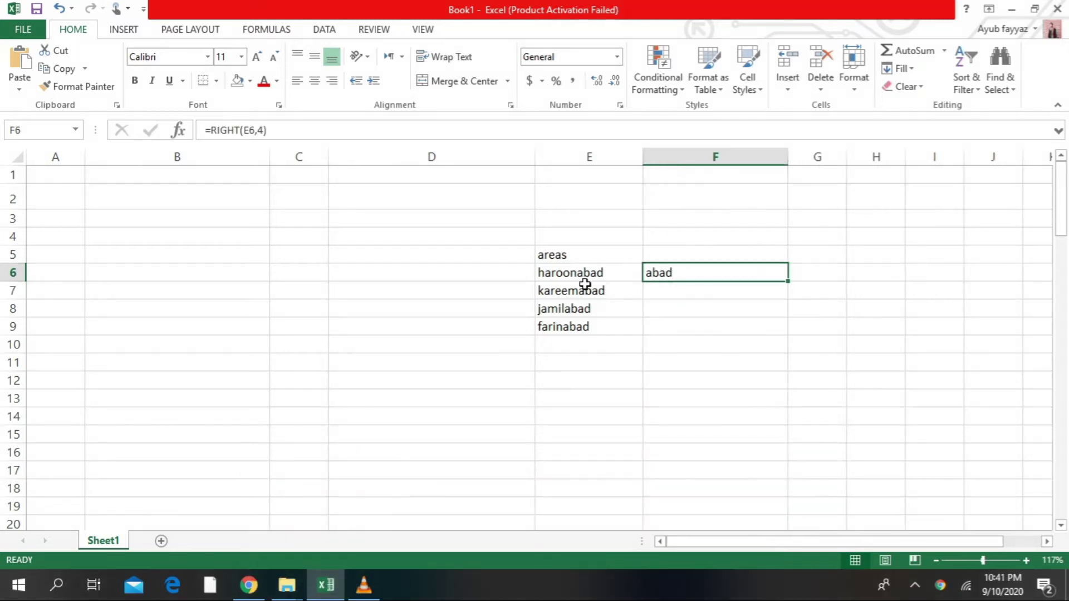
Extract the last 4 characters of E7 in cell F7 with the RIGHT function
click(694, 293)
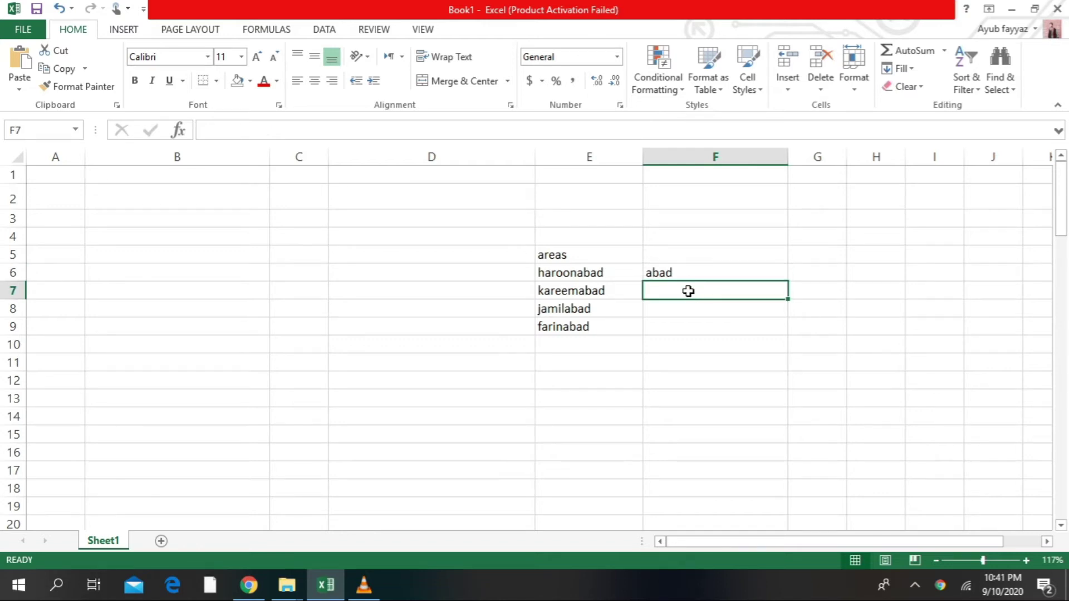
text(=)
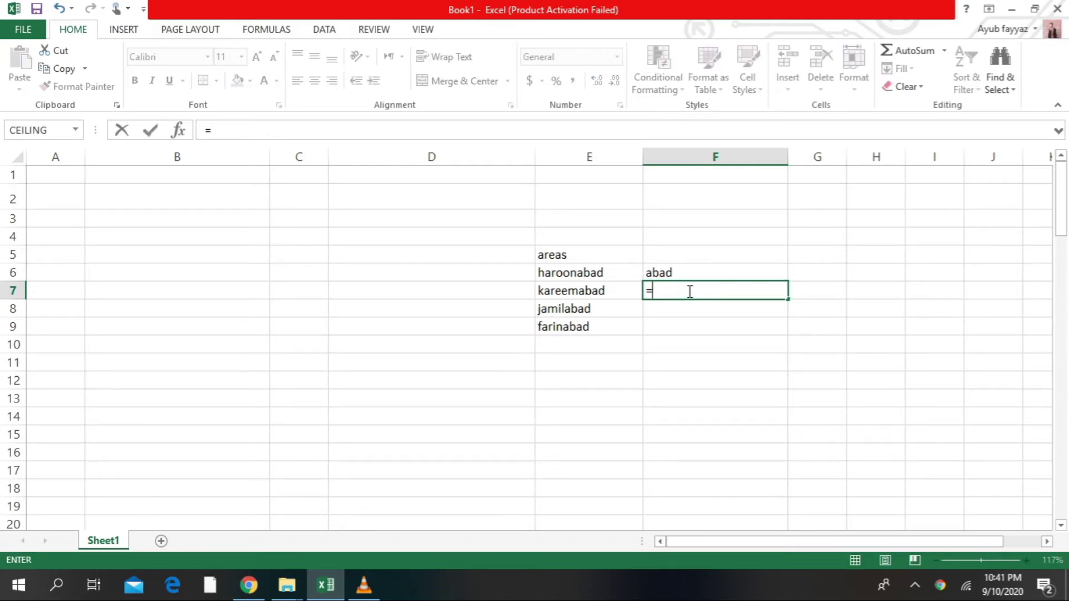
text(ri)
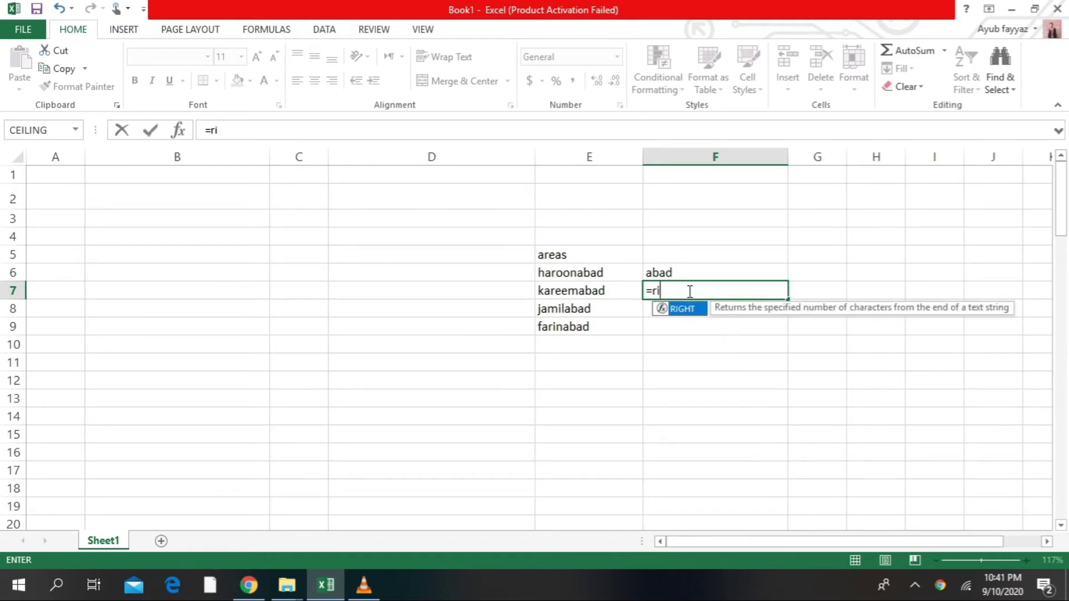
double_click(688, 310)
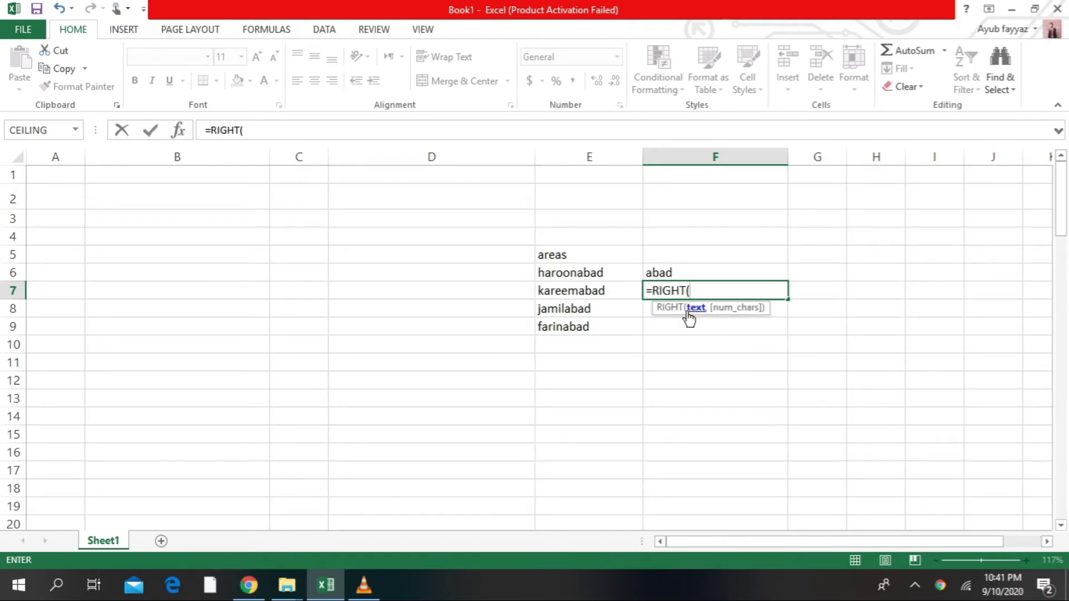
click(621, 299)
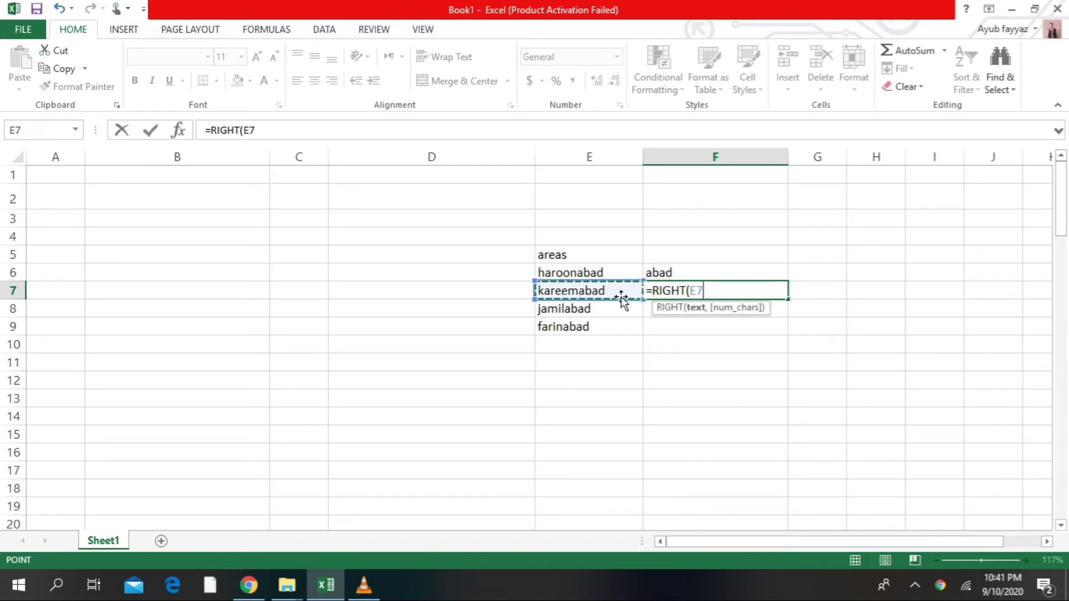
text(,)
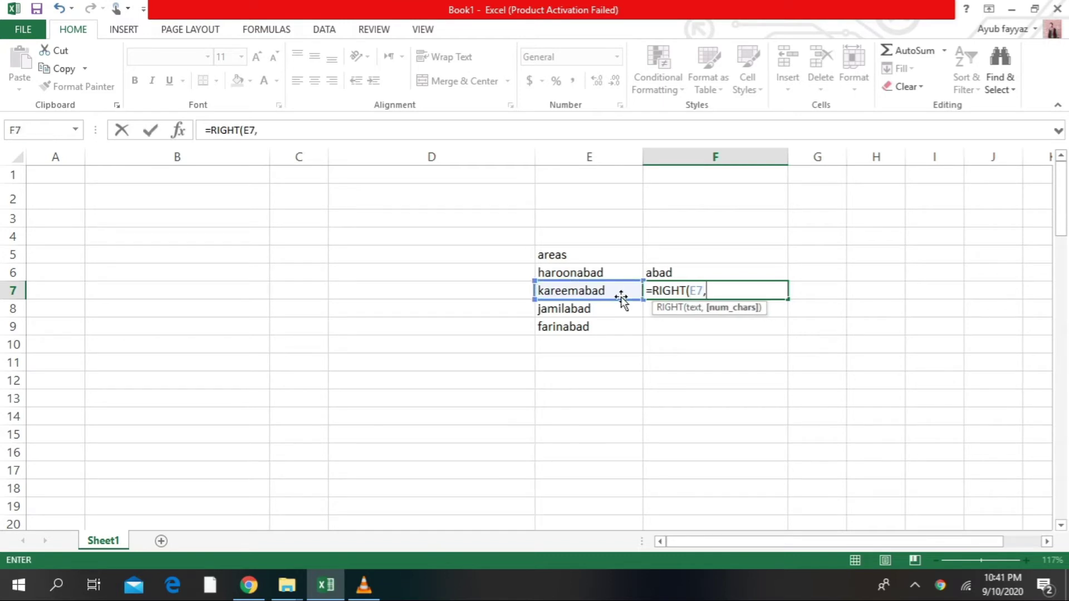
text(4)
key(Return)
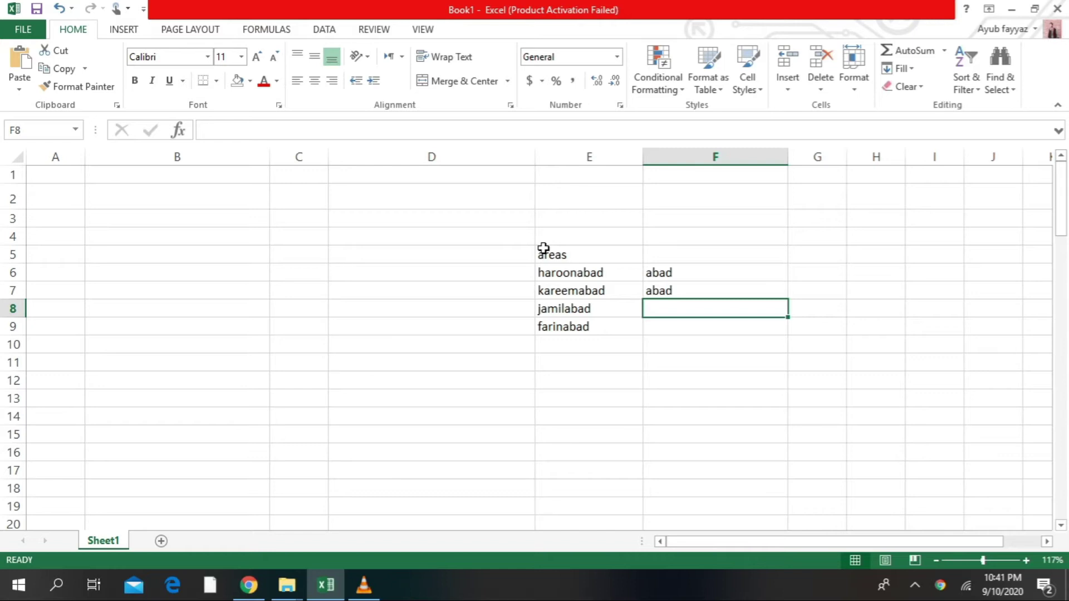
Clear the areas list and its RIGHT formulas from the range E5:F11
drag(544, 248, 655, 357)
key(Delete)
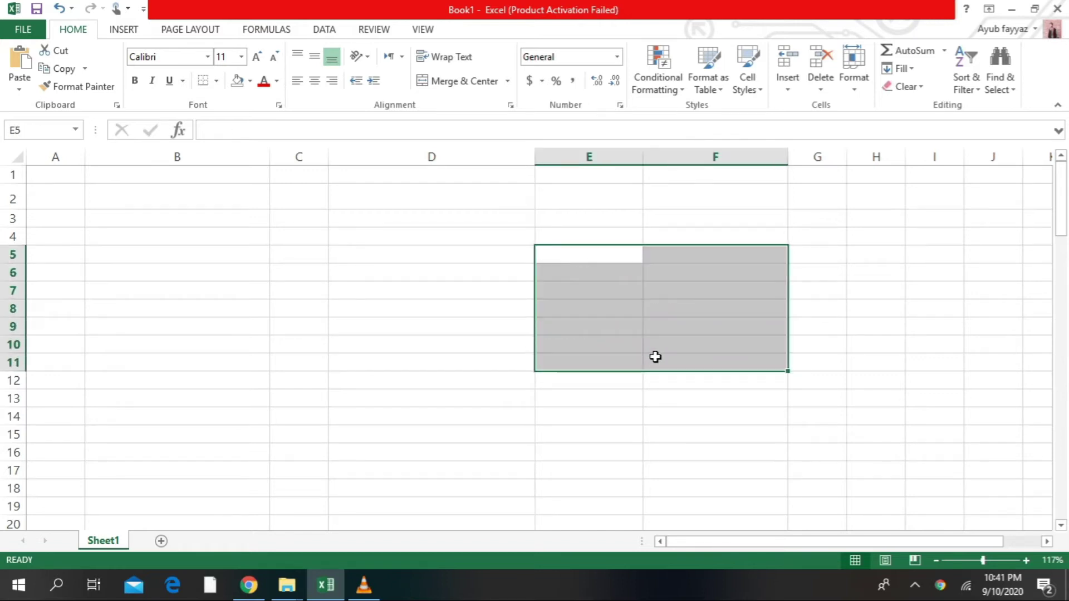
click(560, 300)
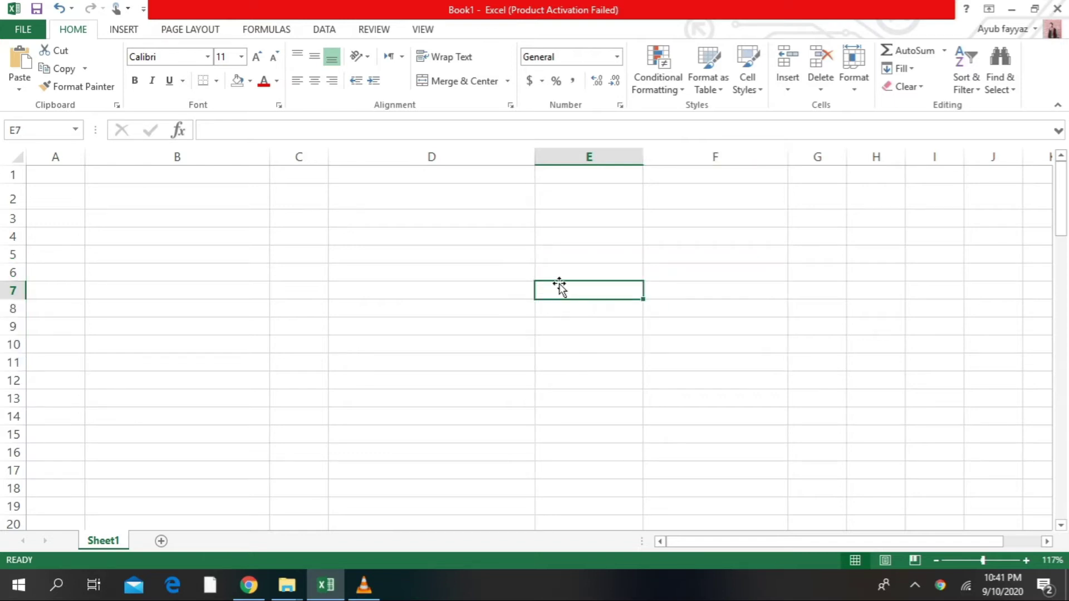
Enter the heading "sentences" in cell E5
click(559, 263)
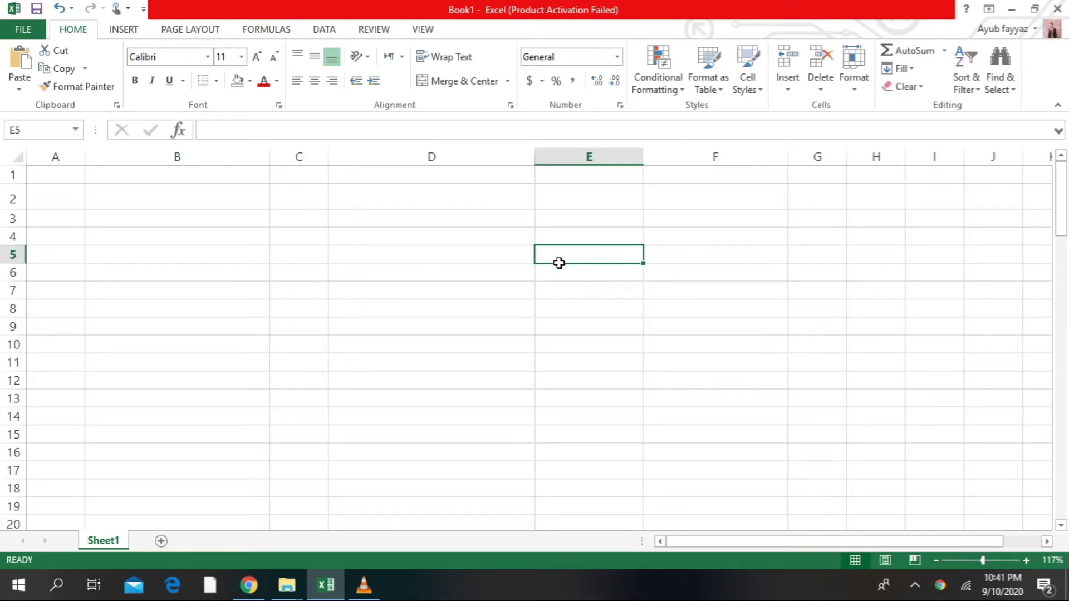
text(sent)
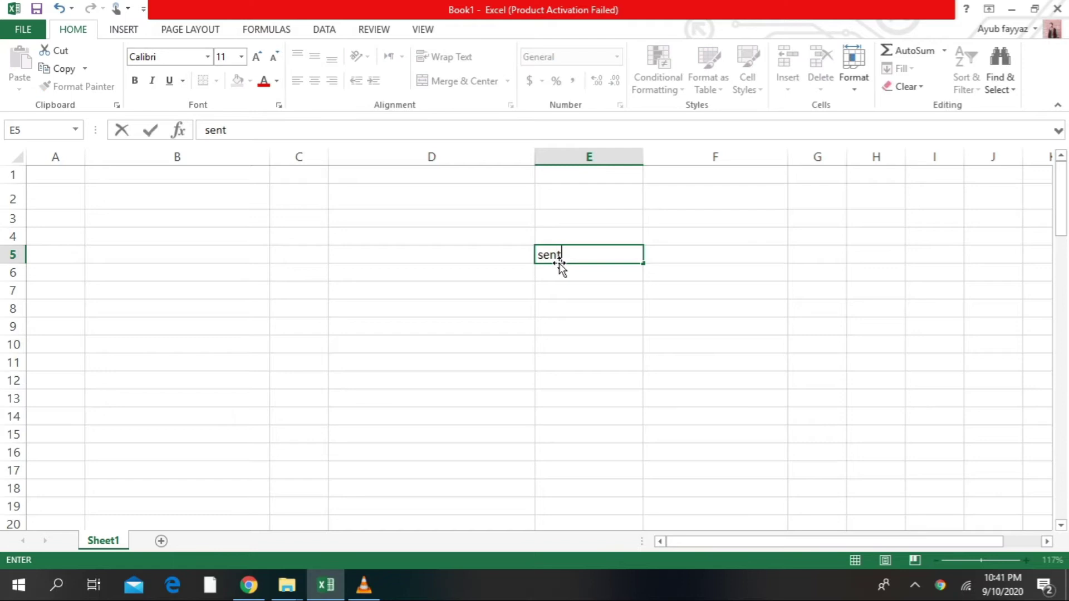
text(ences)
key(ctrl+Return)
key(Return)
Enter the sentence "this is a boy" in cell E6
text(this)
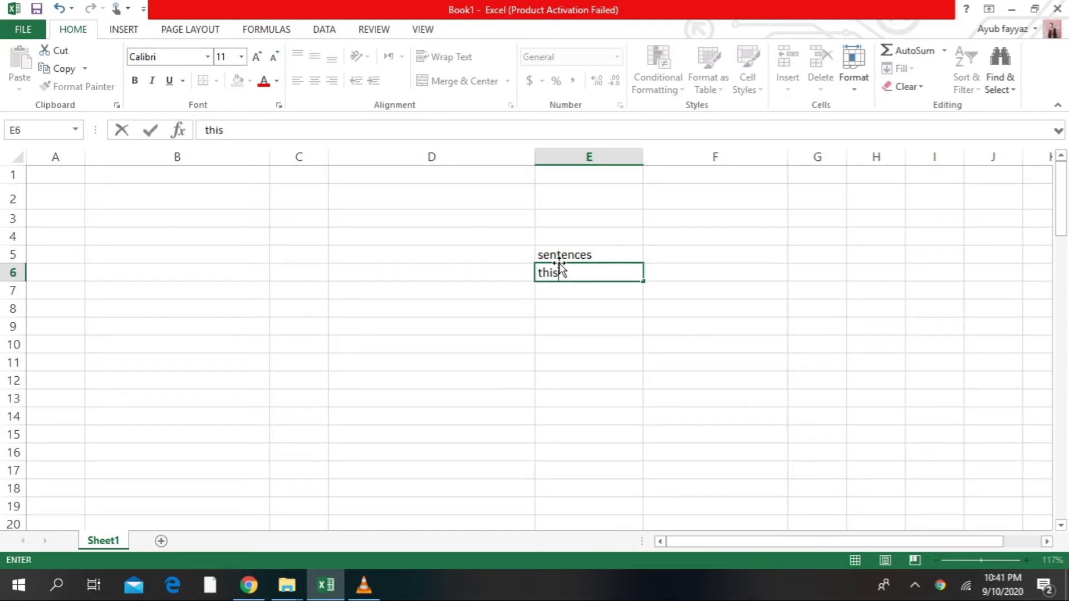
text( is a boy)
key(Return)
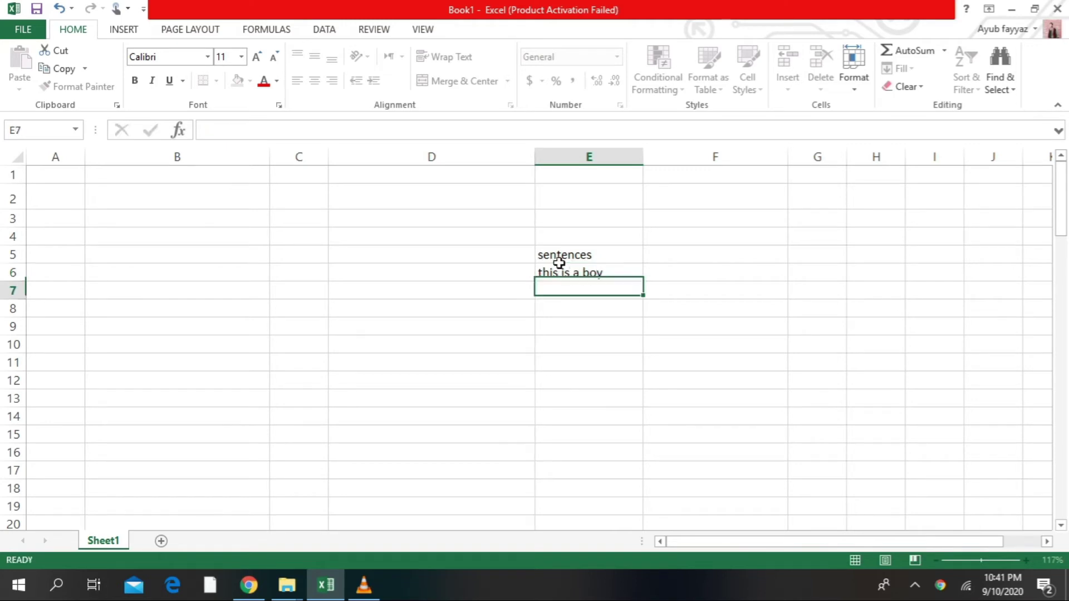
Enter the sentence "she is a girl" in cell E7
text(he )
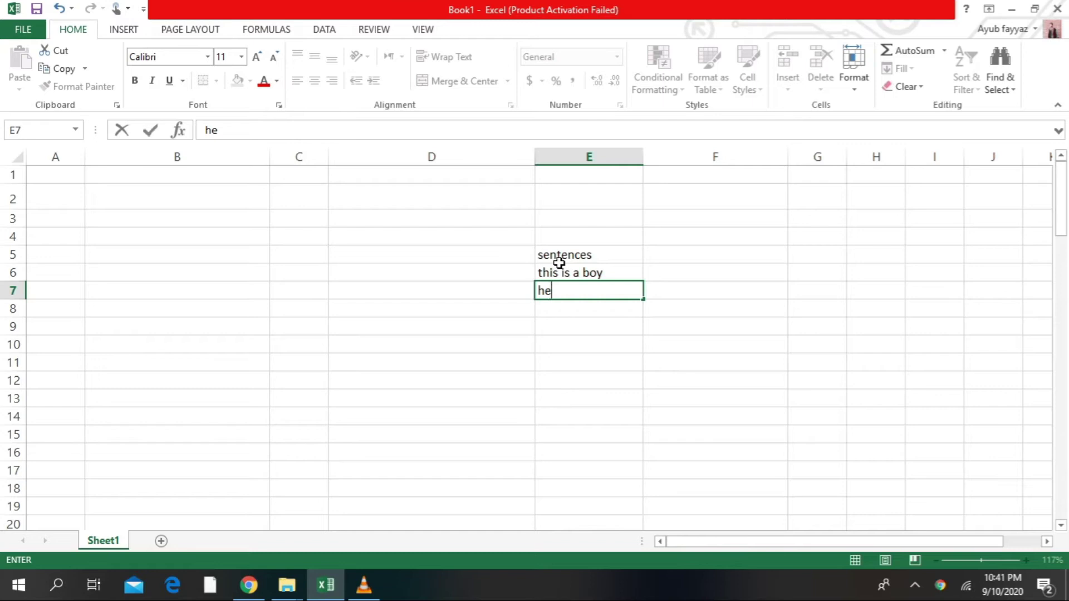
text(is)
key(BackSpace)
key(BackSpace)
key(BackSpace)
key(BackSpace)
key(BackSpace)
text(s)
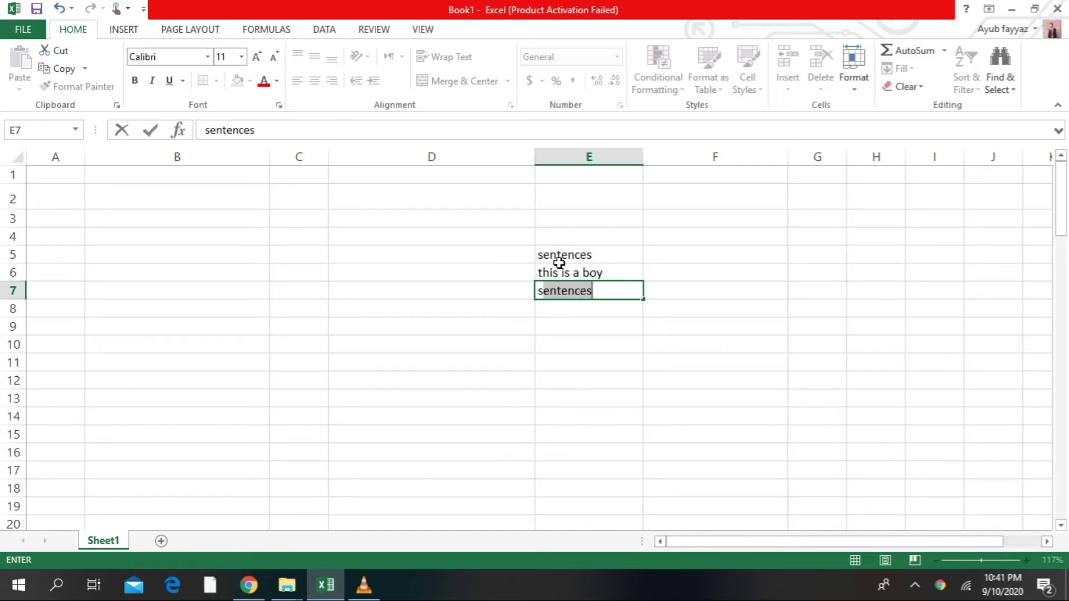
text(he is a girl)
key(Return)
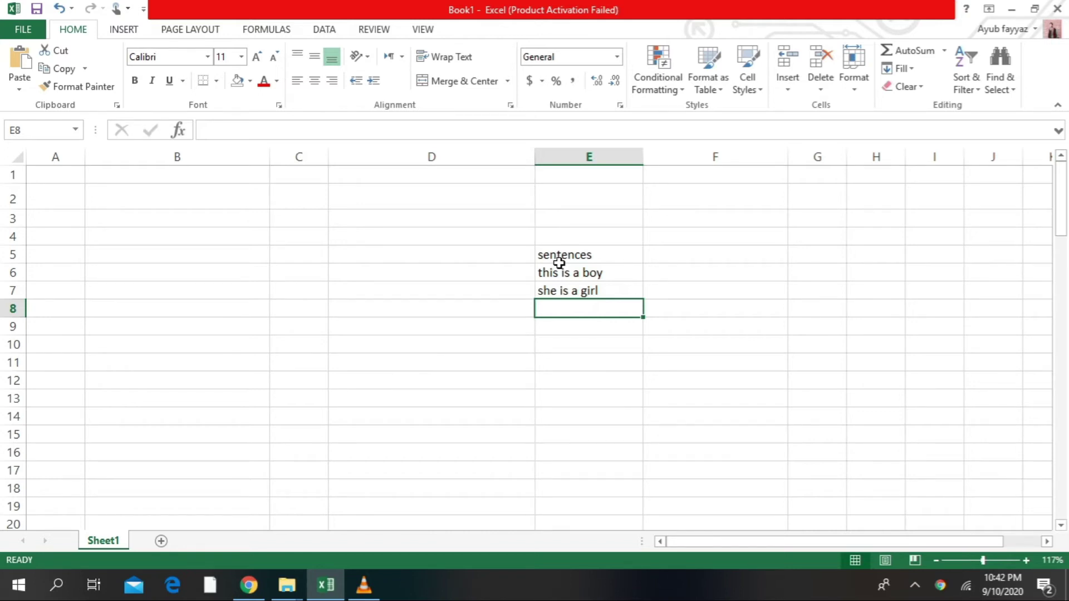
Enter the sentences "I have a ball" in cell E8 and "he has a fall" in cell E9
text(I have a ball)
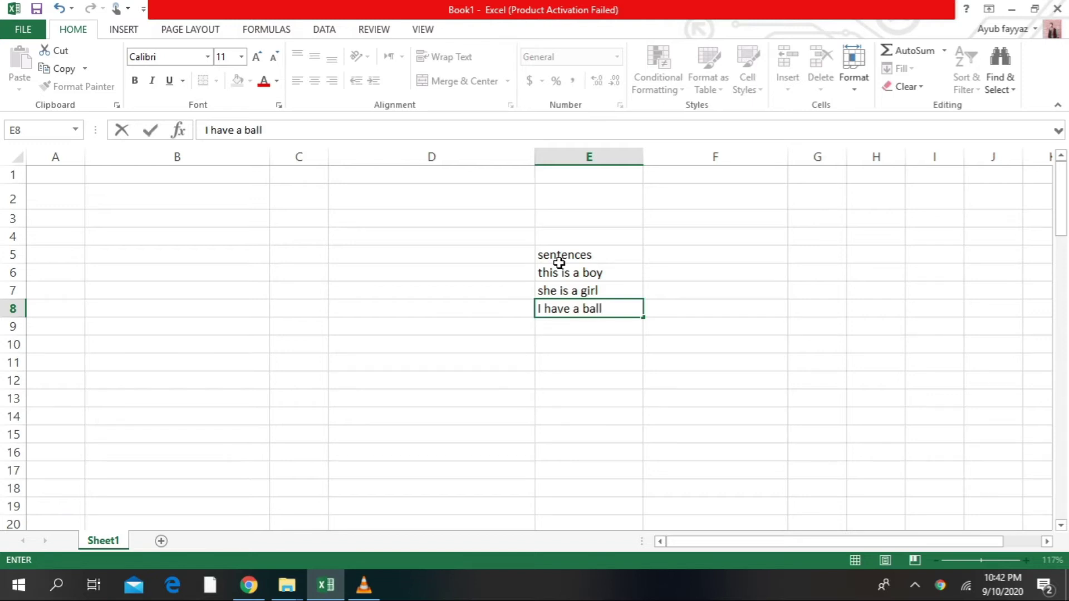
key(Return)
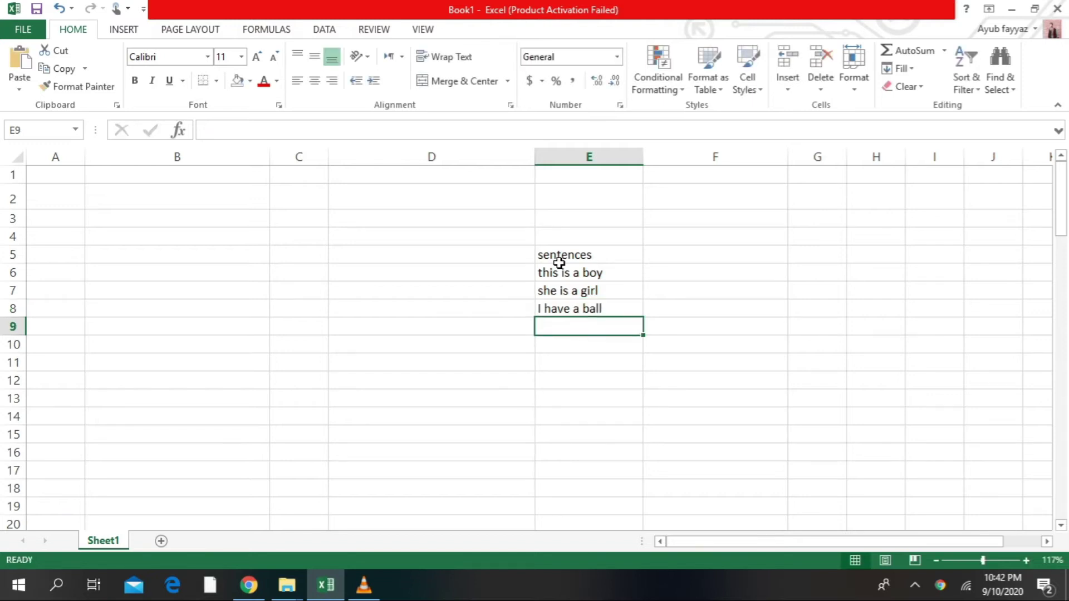
click(559, 259)
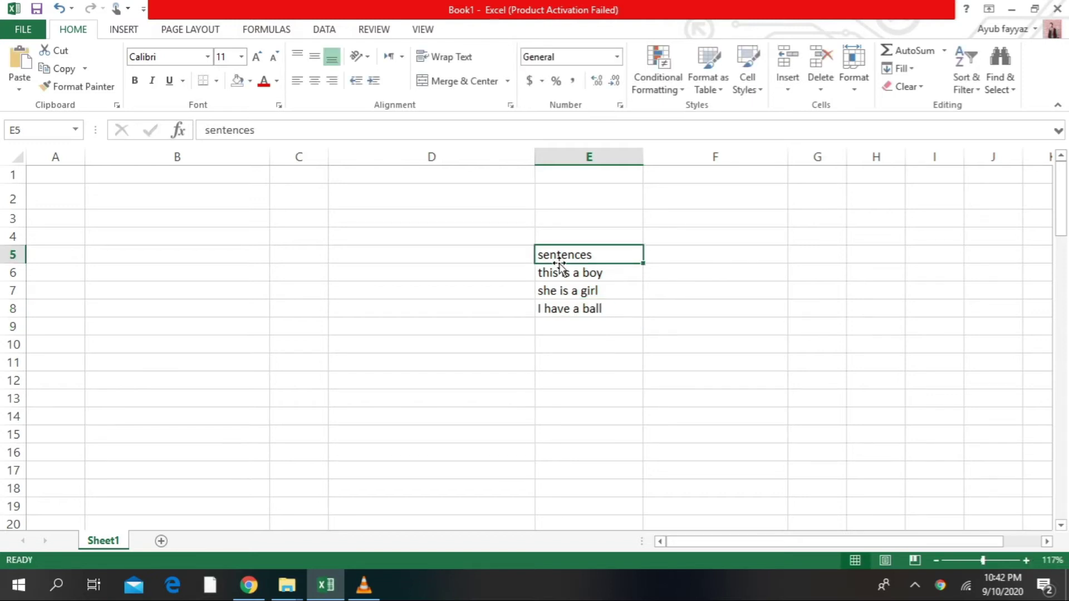
click(720, 258)
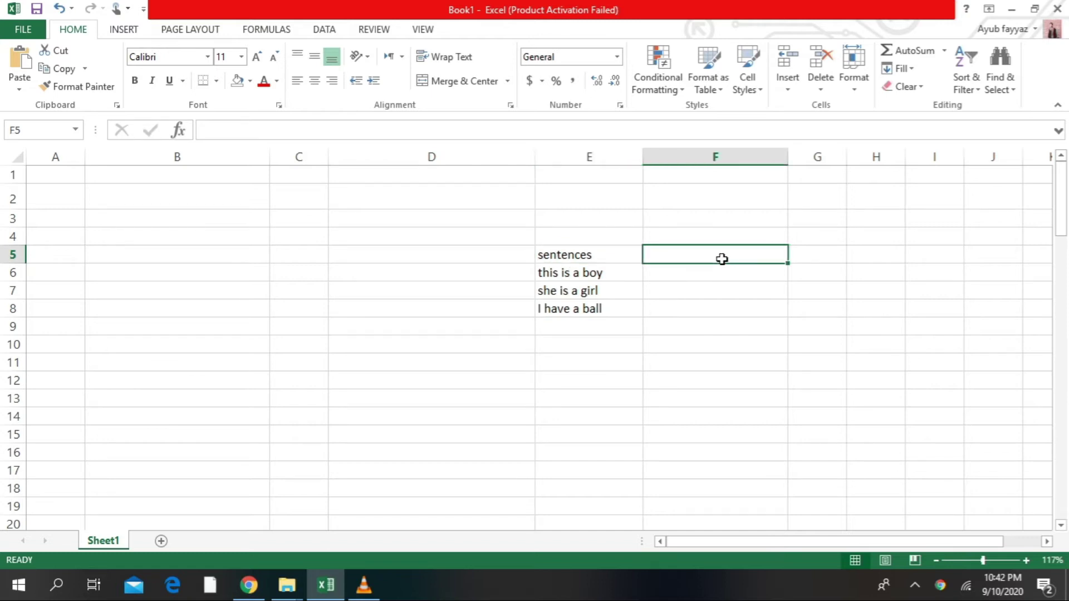
click(594, 332)
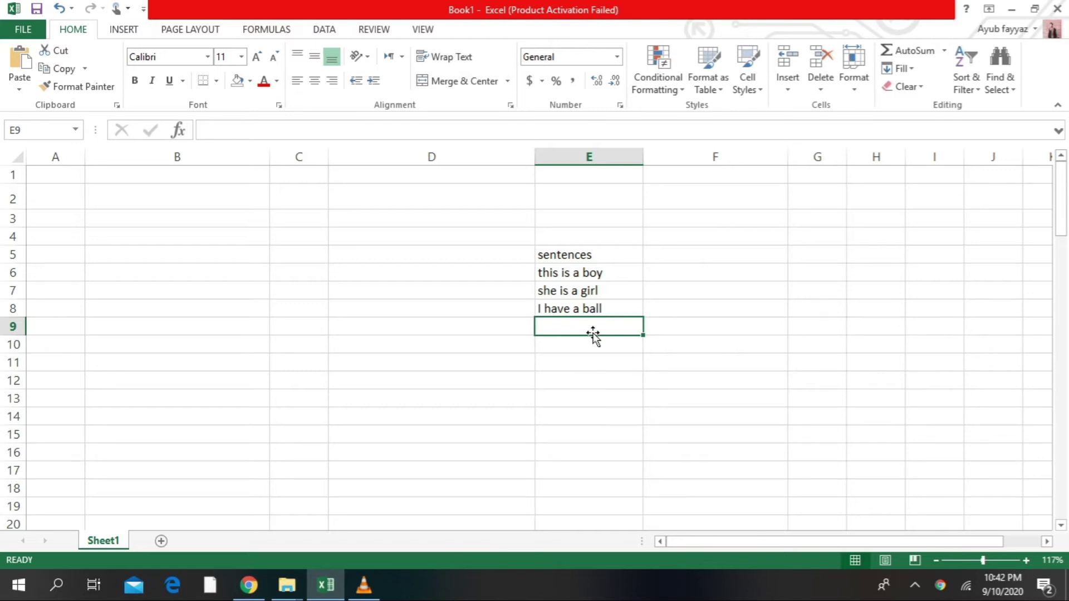
text(he has a)
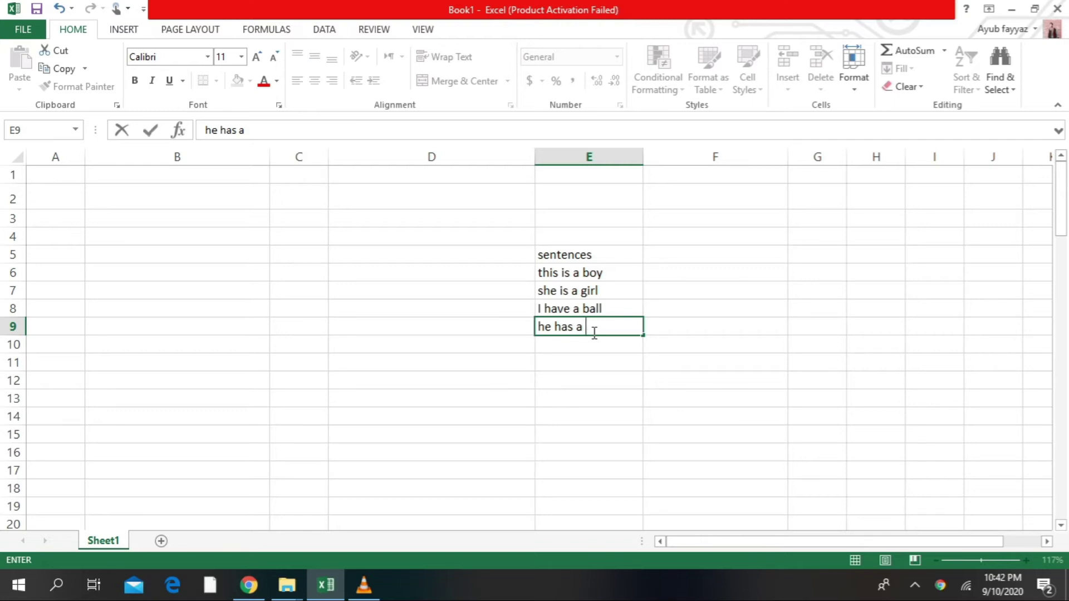
text(fall)
Enter the heading "last 4 letters" in cell F5, beside the sentences heading
click(679, 251)
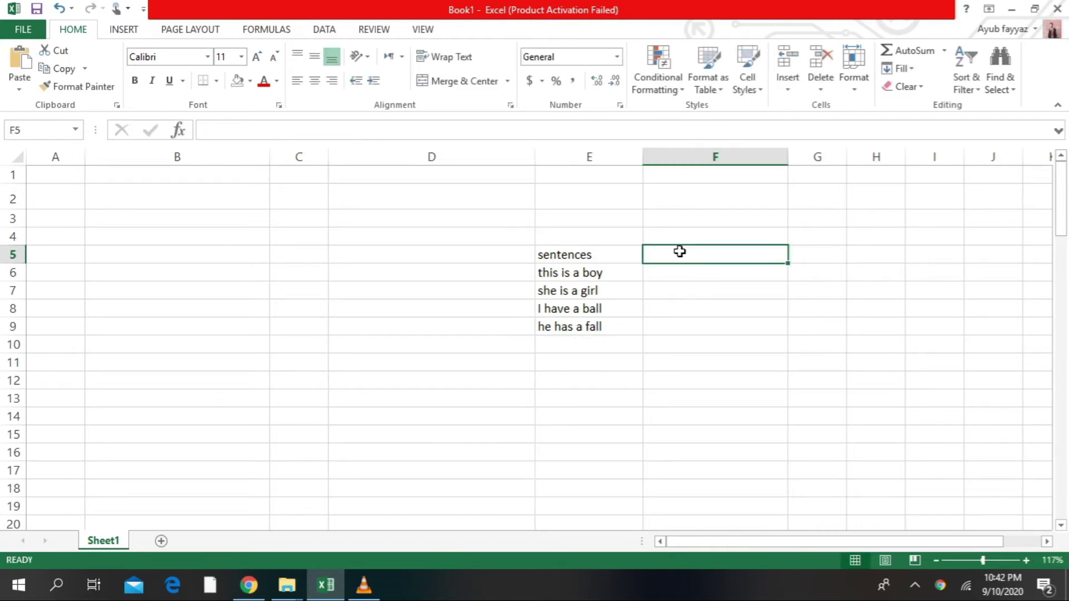
text(last 4 let)
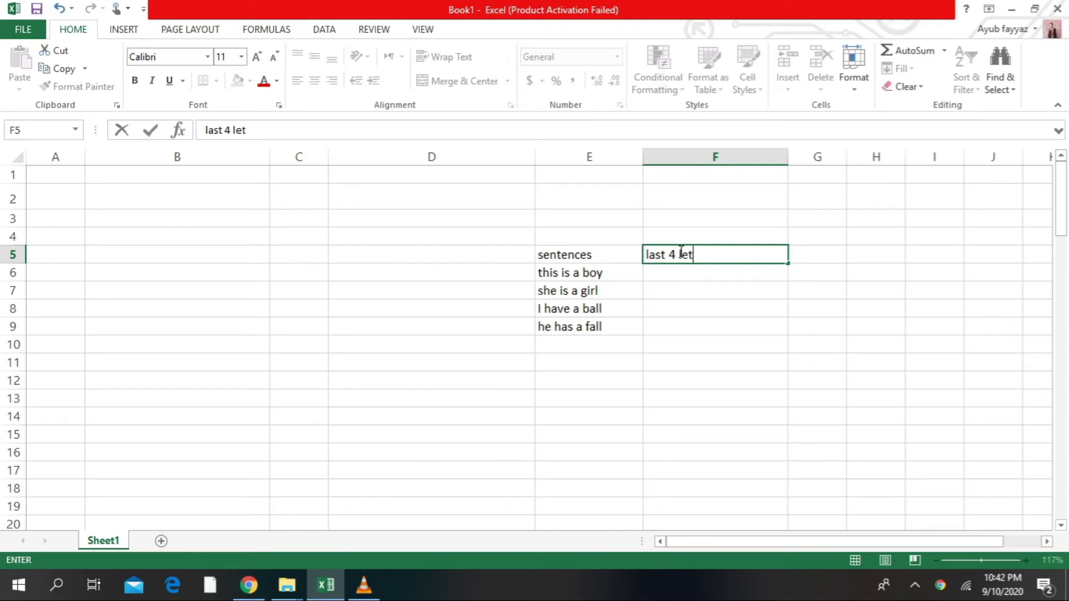
text(ters)
key(Return)
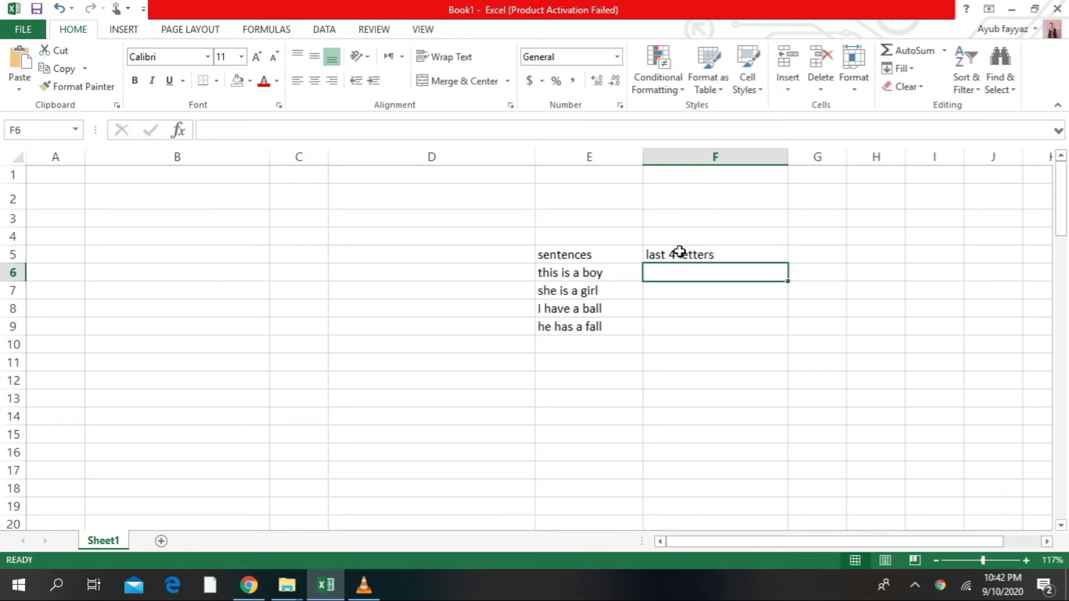
Fill the heading cell E5 with light blue and the heading cell F5 with light gold
click(600, 255)
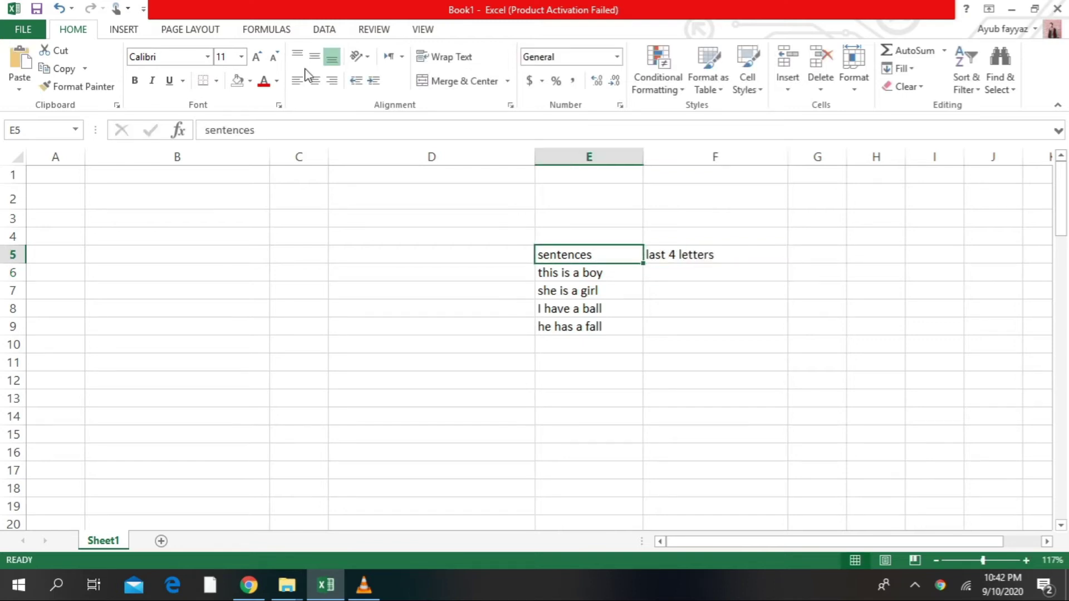
click(250, 81)
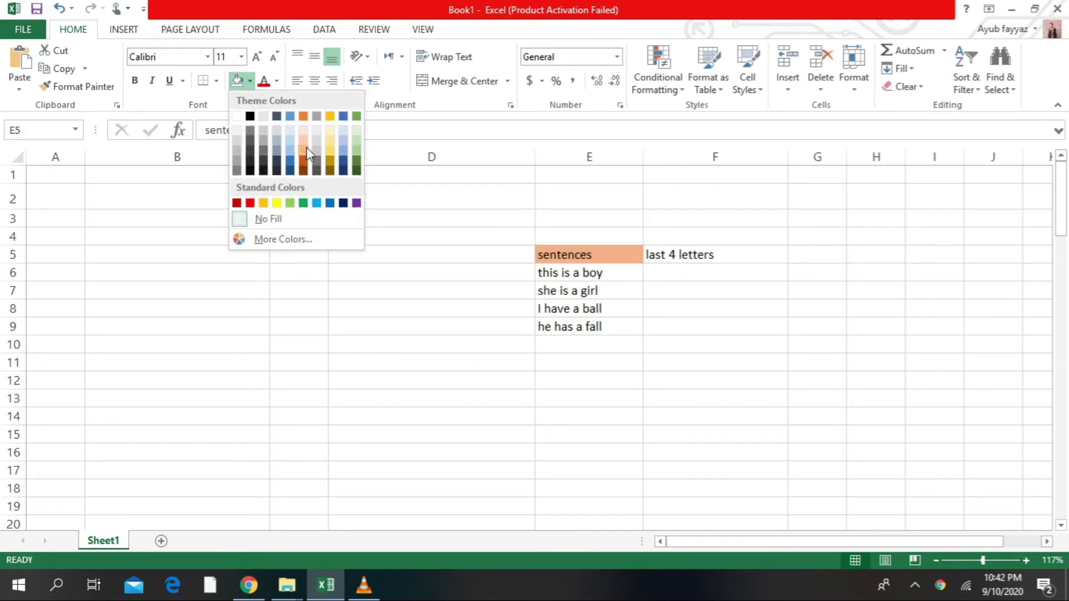
click(289, 155)
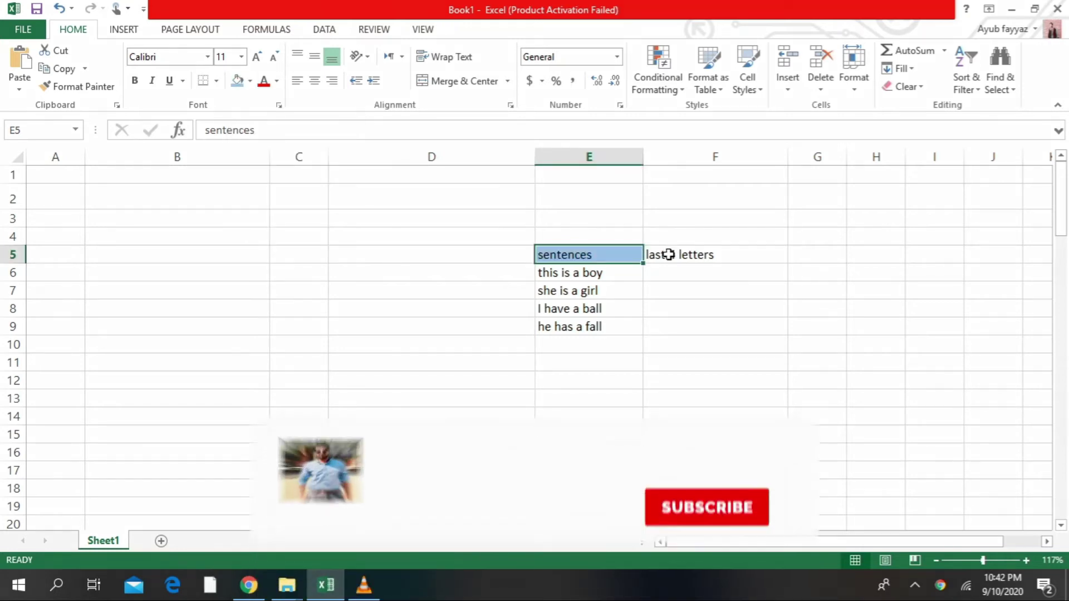
click(670, 253)
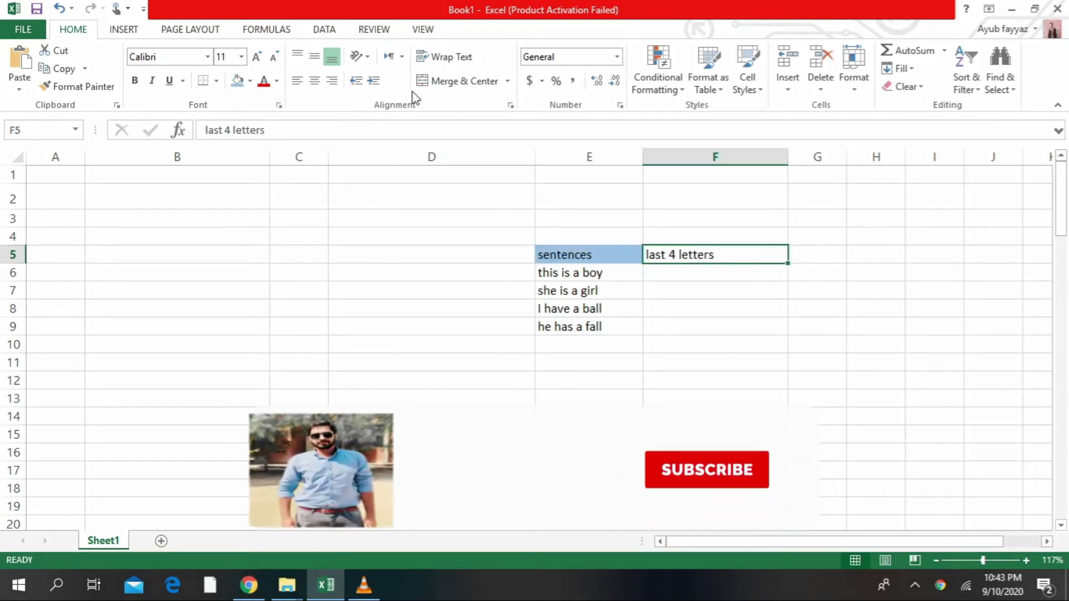
click(250, 82)
click(332, 149)
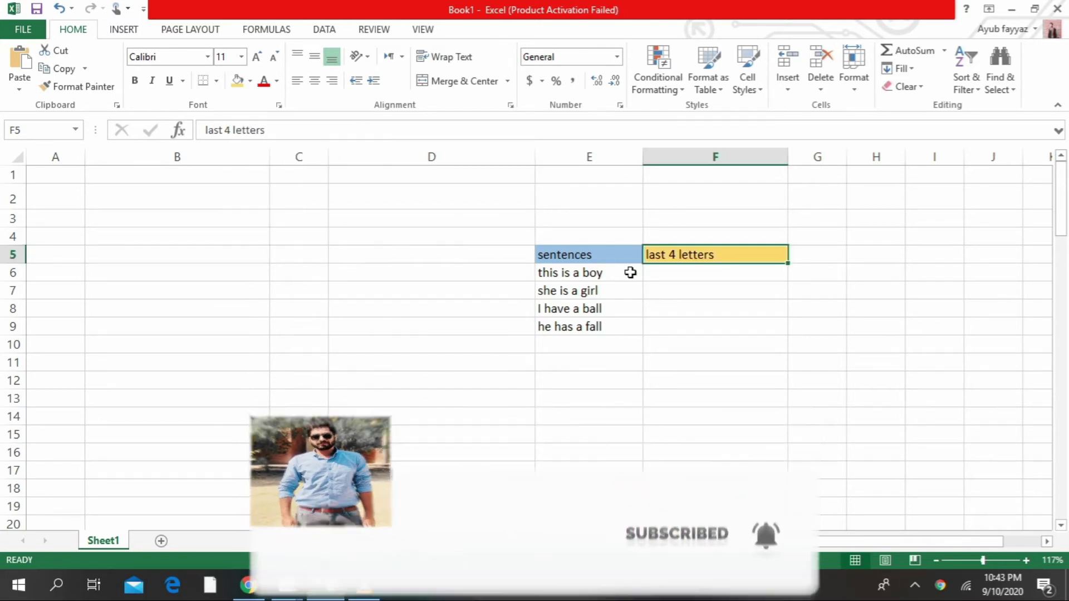
Extract the last 3 characters of E6 in cell F6 with =RIGHT(E6,3)
click(658, 278)
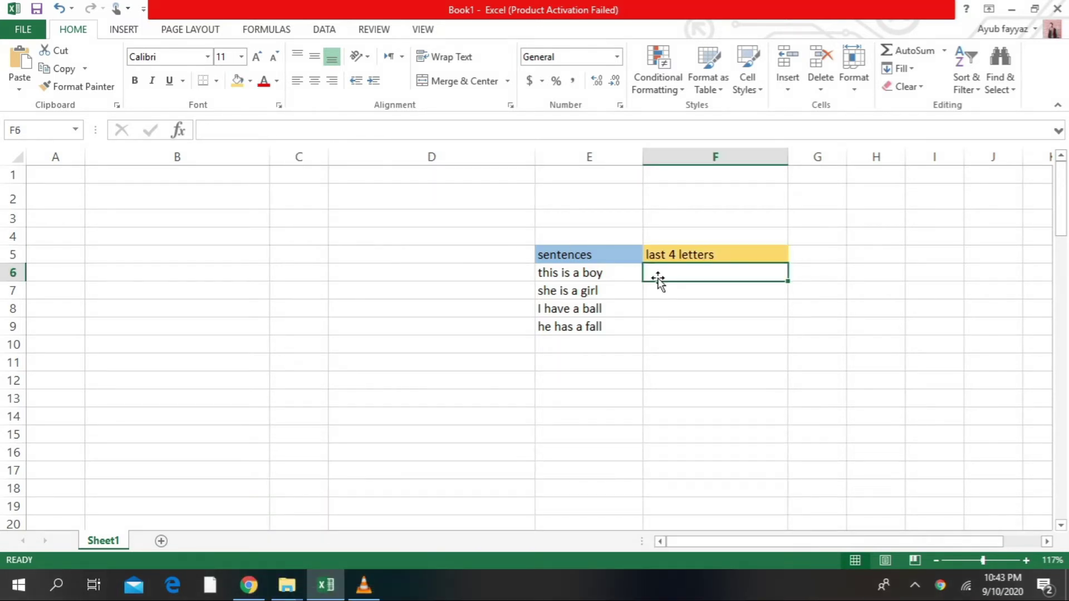
text(=ri)
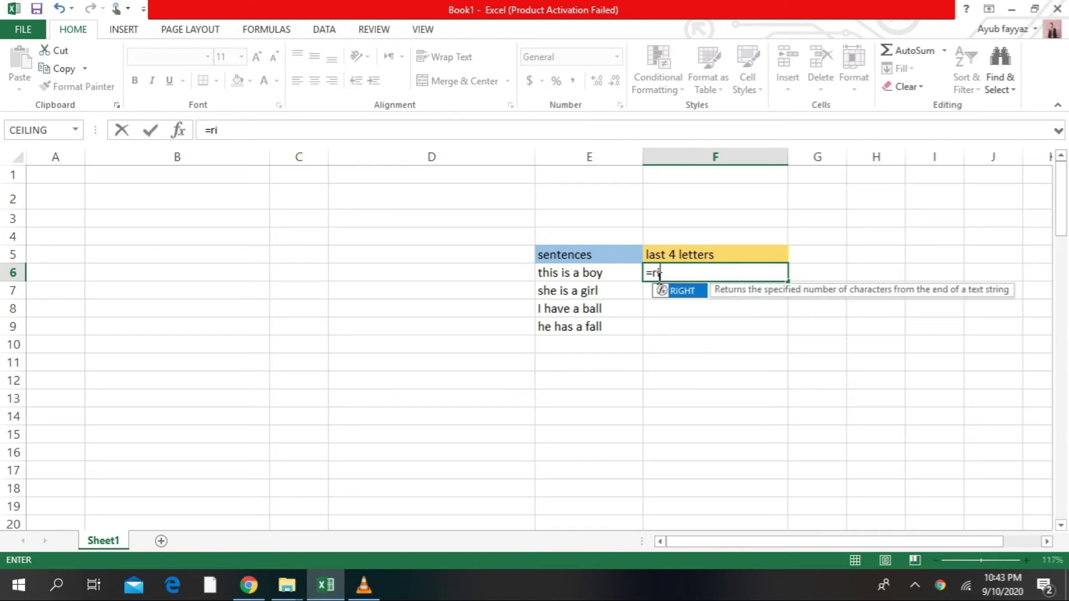
double_click(679, 291)
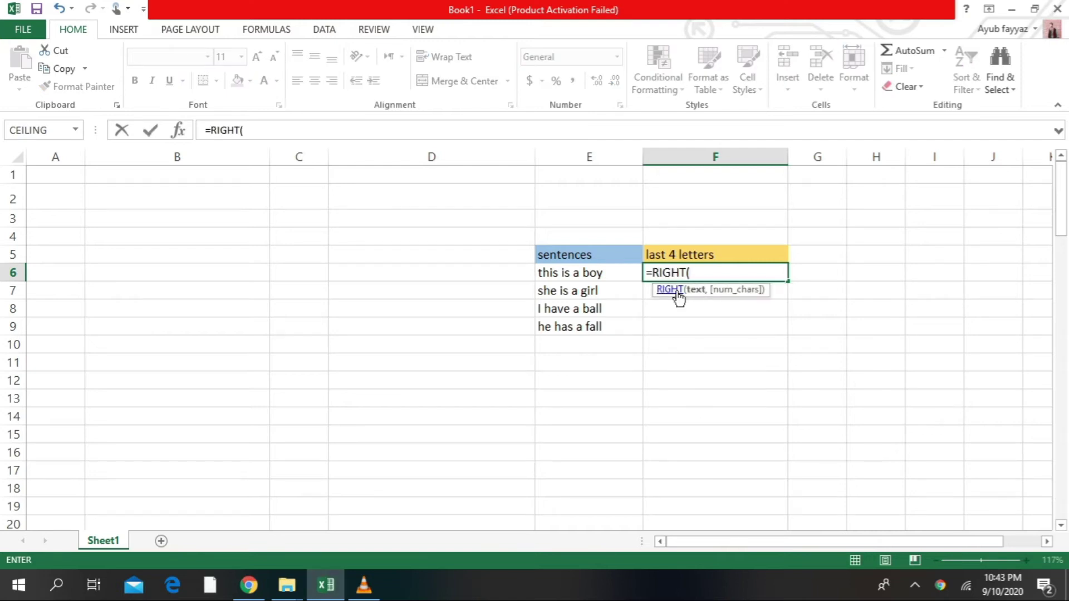
click(605, 275)
text(,)
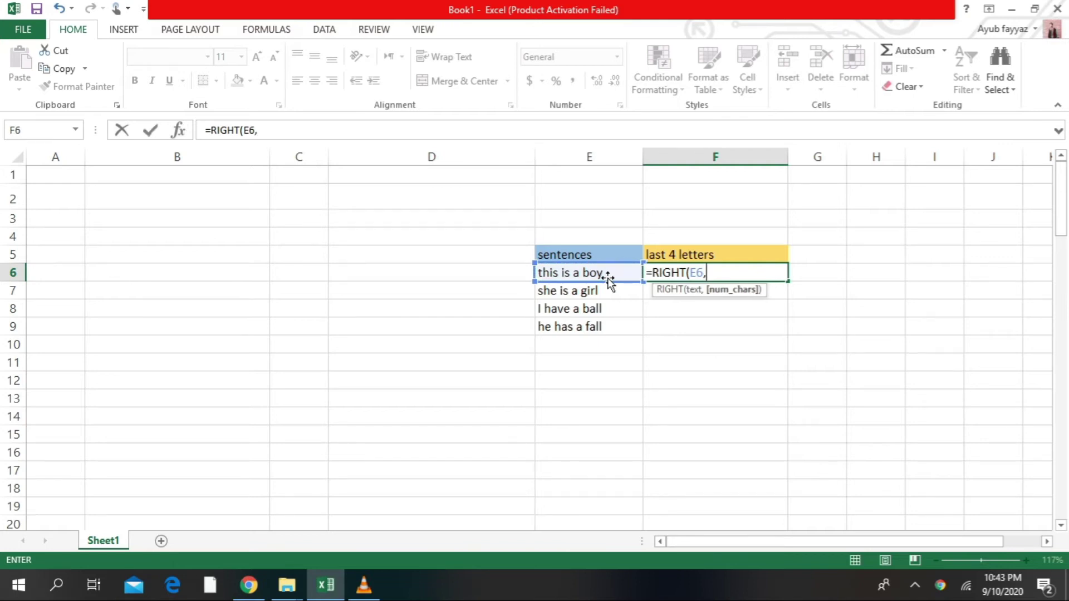
text(3))
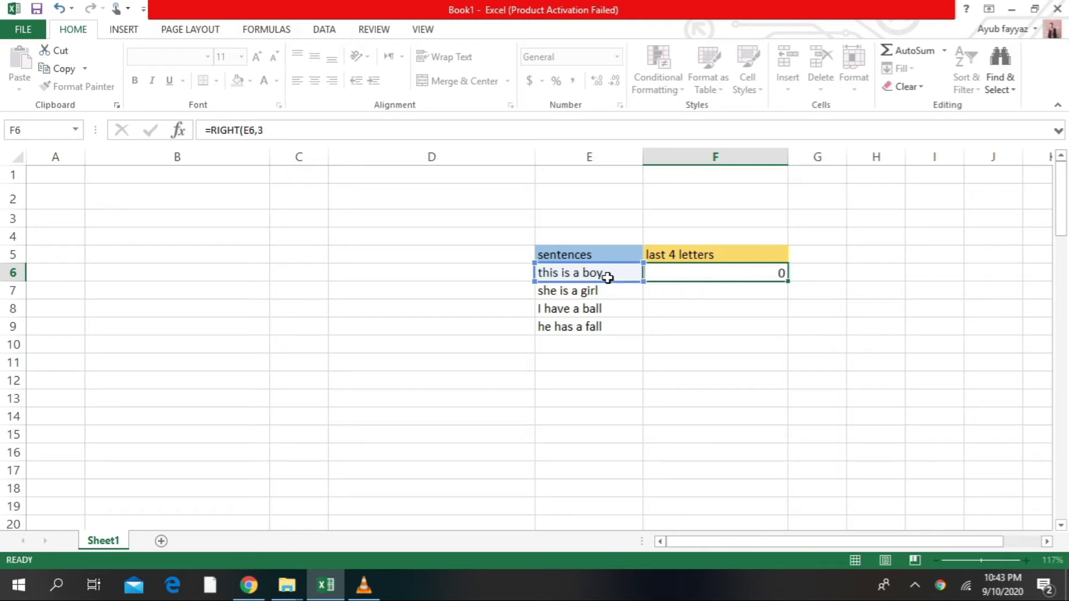
key(Return)
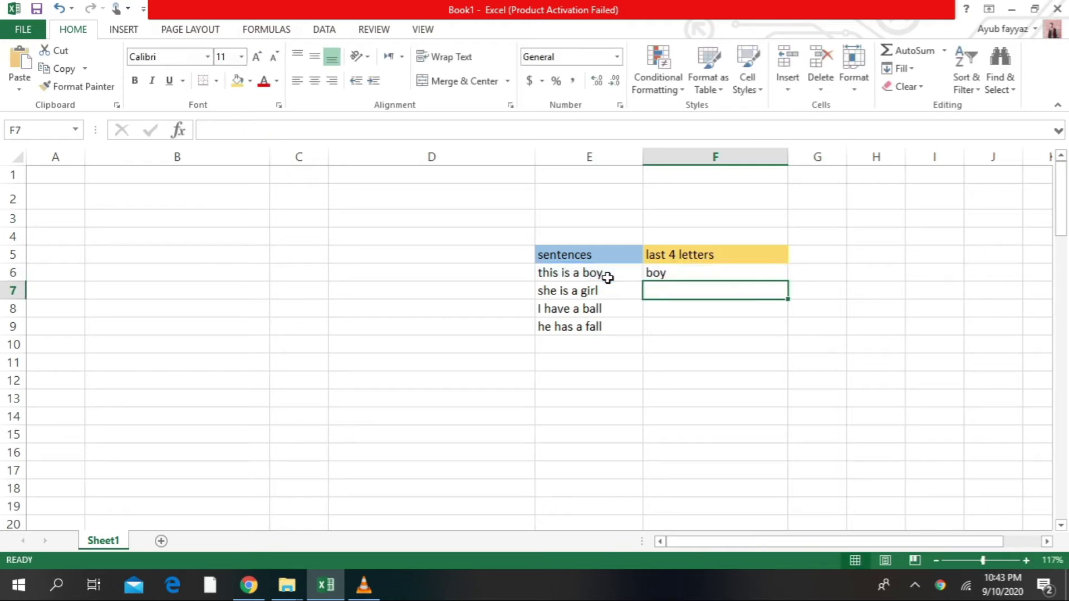
click(677, 275)
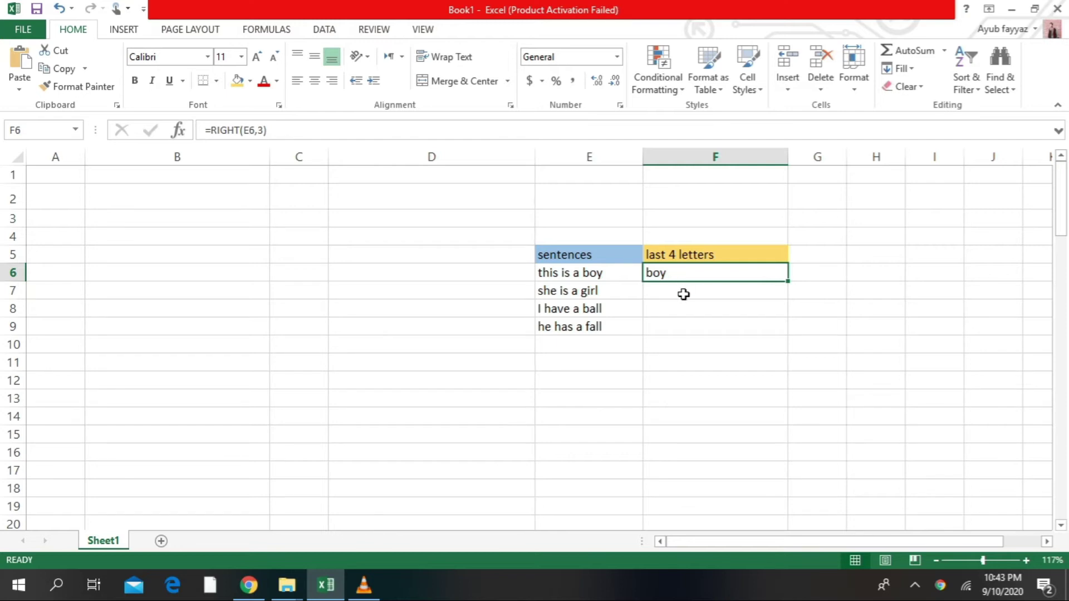
Extract the last 4 characters of E7 in cell F7 with =RIGHT(E7,4)
click(683, 294)
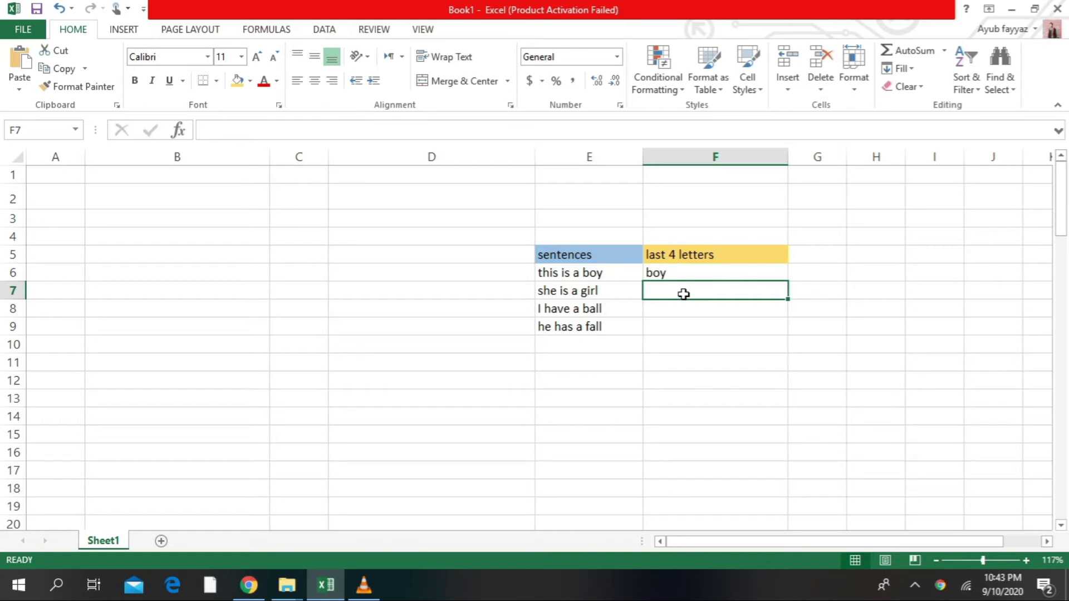
text(=ri)
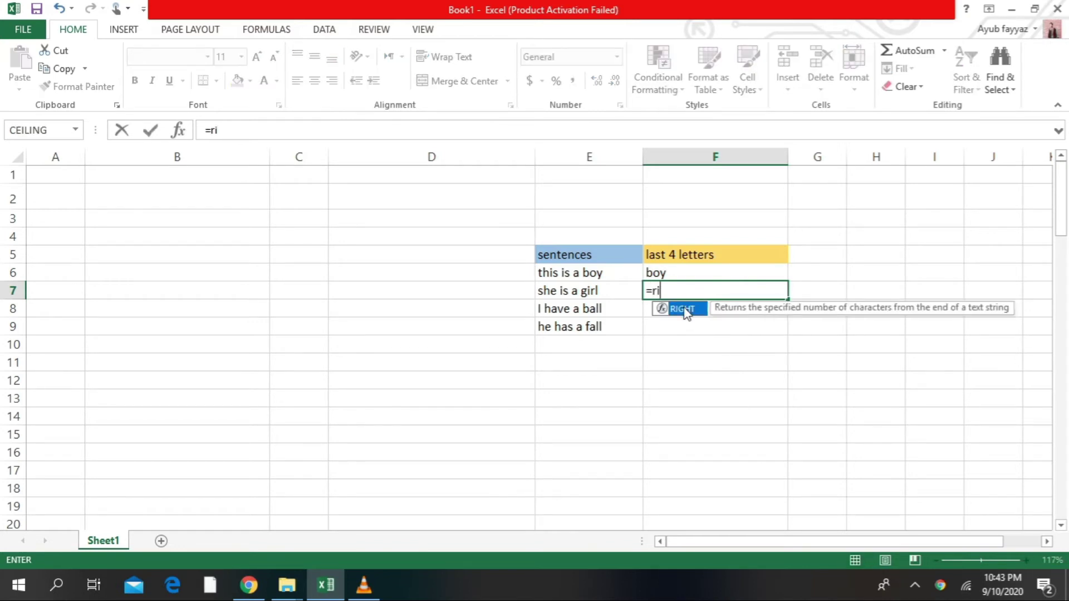
double_click(685, 308)
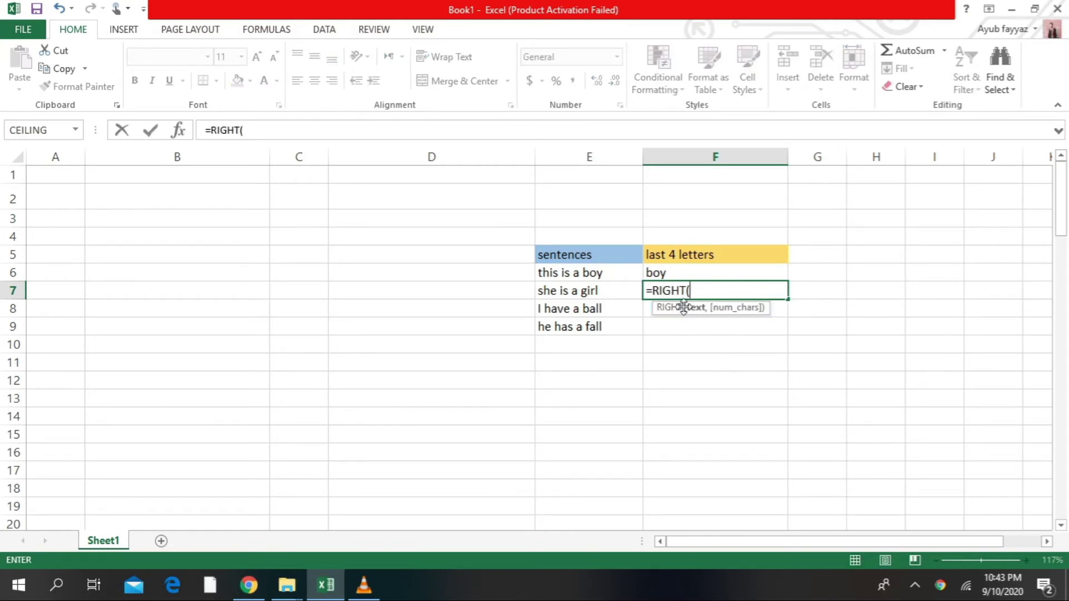
click(574, 293)
text(,)
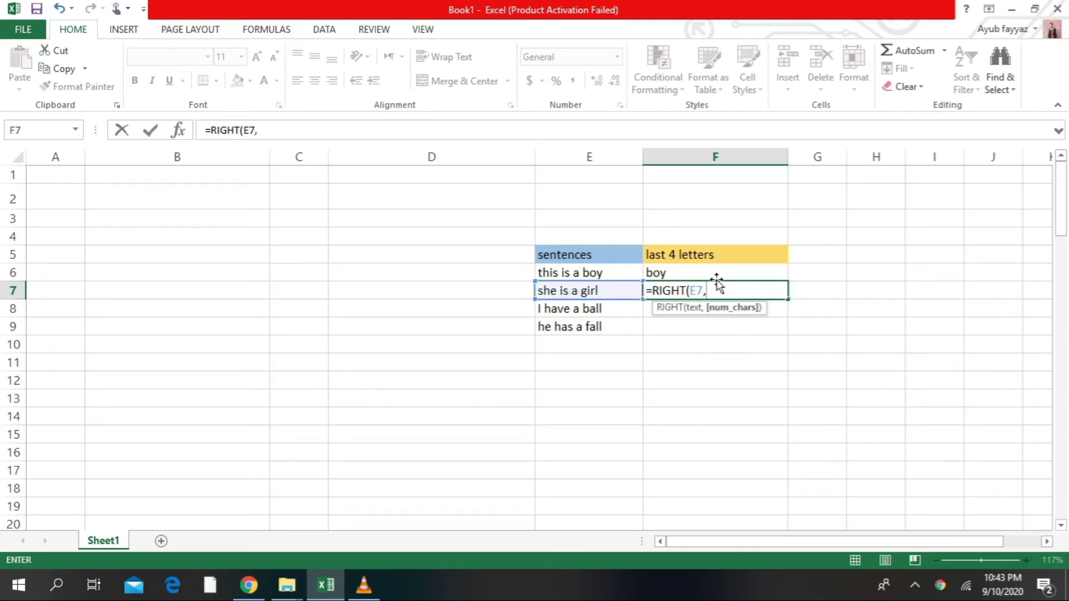
text(4)
key(Return)
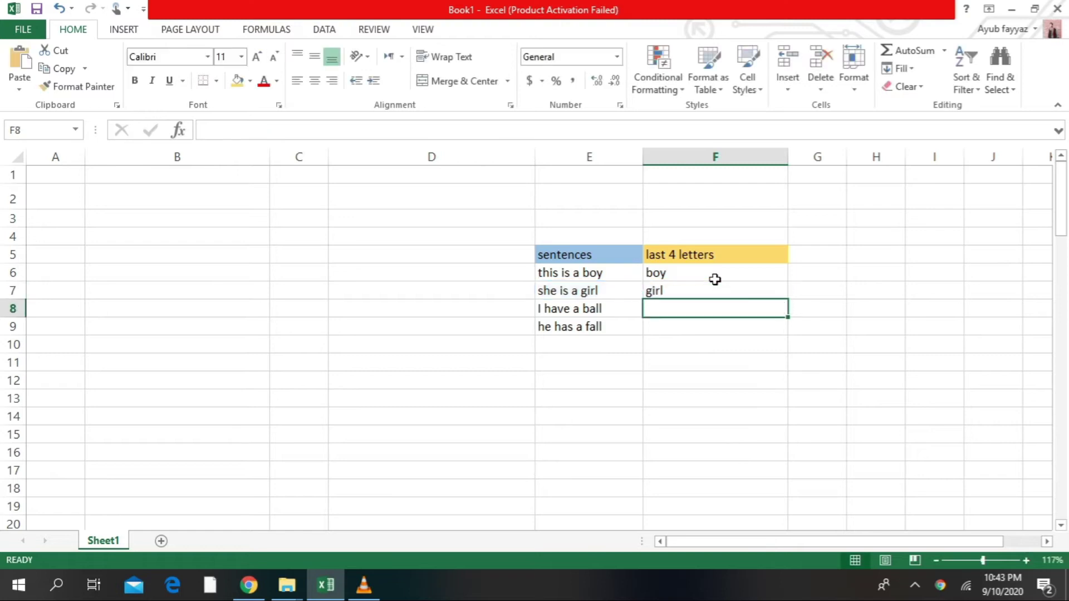
Copy the RIGHT formula from F7 down through F9 and check the formulas in the filled cells
click(690, 290)
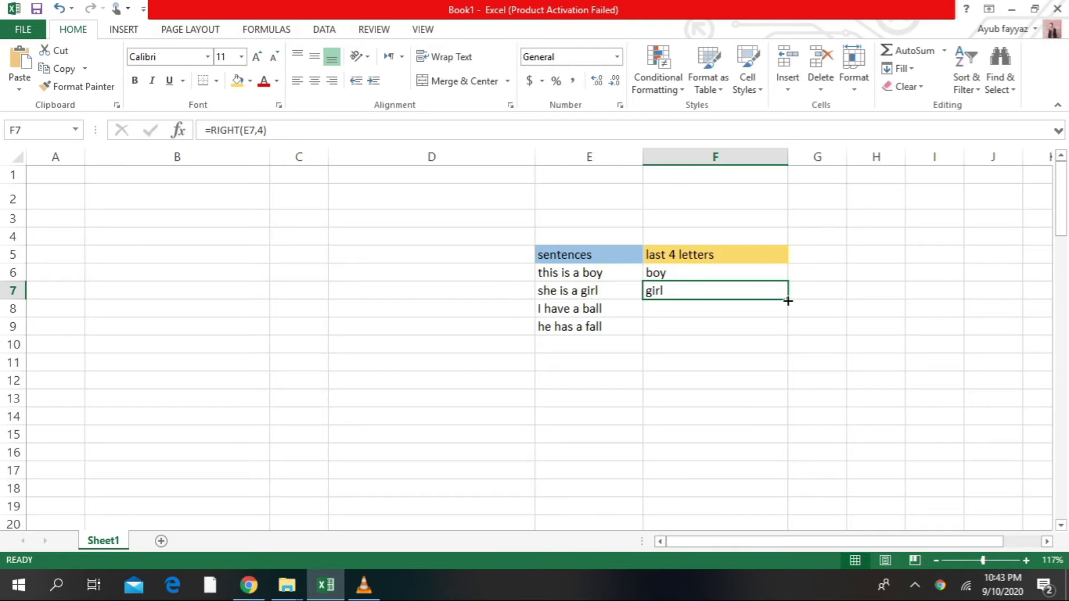
drag(788, 300, 787, 331)
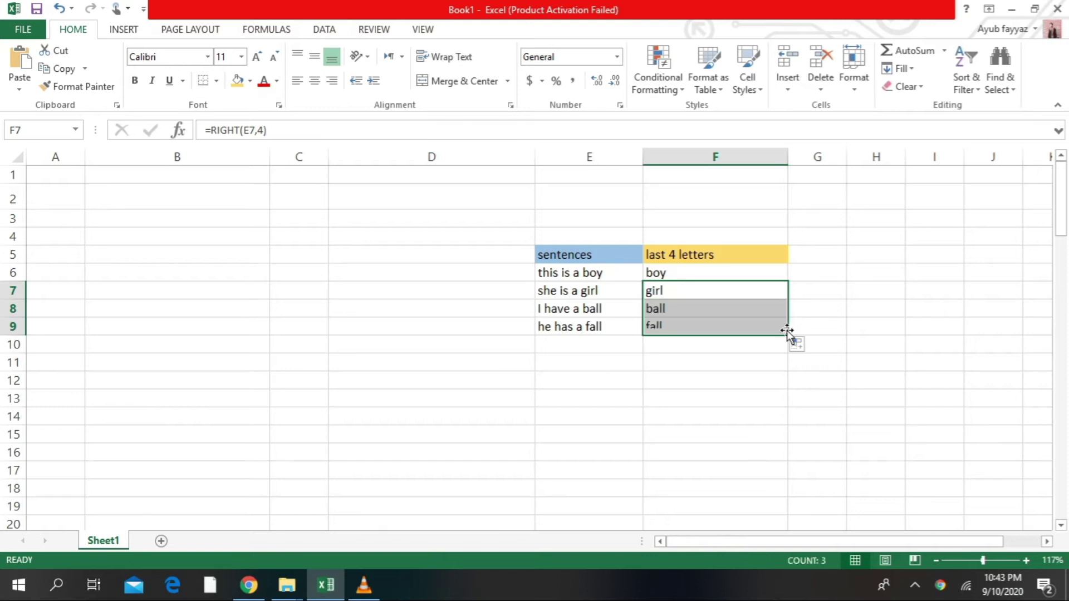
click(702, 297)
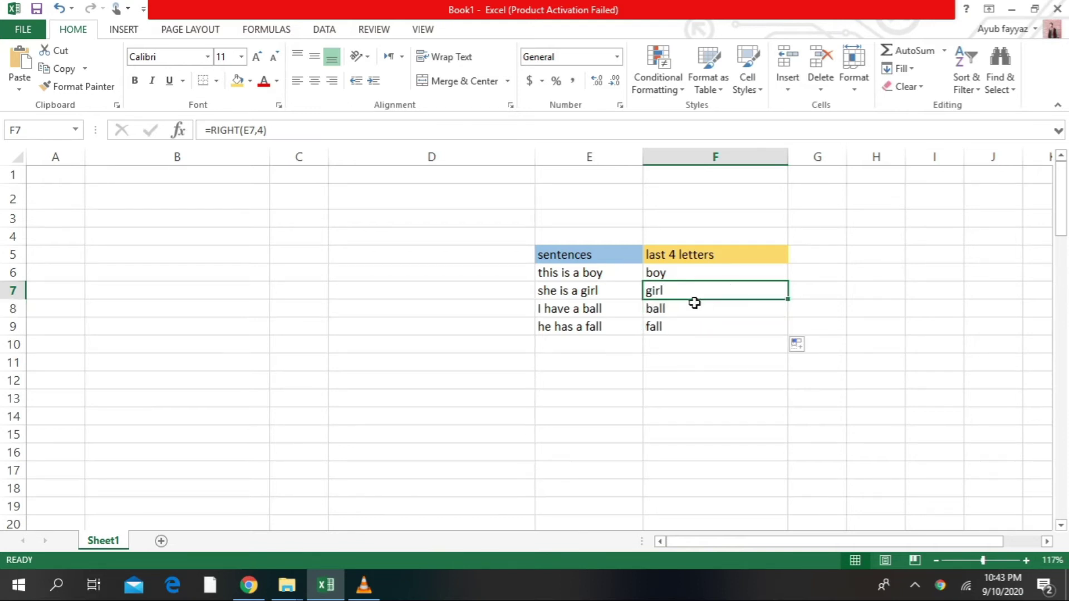
click(686, 308)
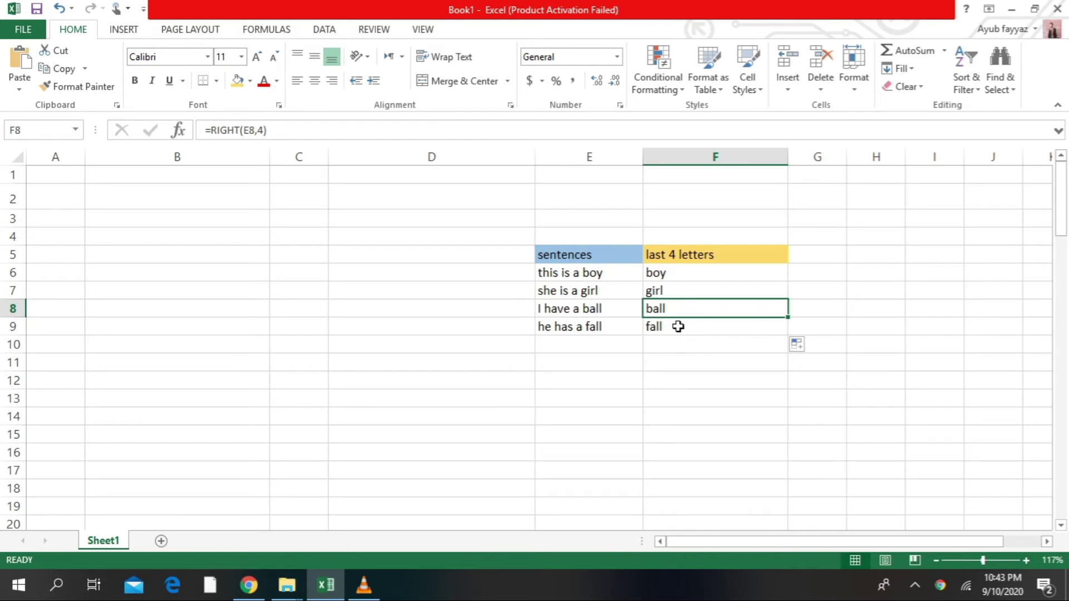
Undo the last fill, copy the RIGHT formula from F7 down through F9 again, and check the formulas in F8 and F9
key(ctrl+z)
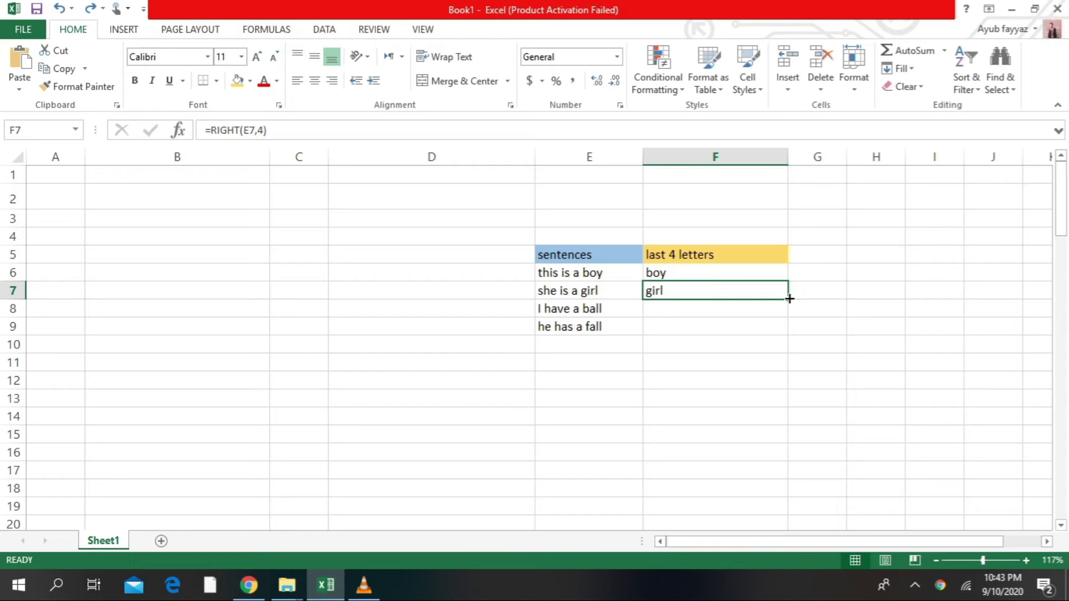
drag(789, 300, 788, 329)
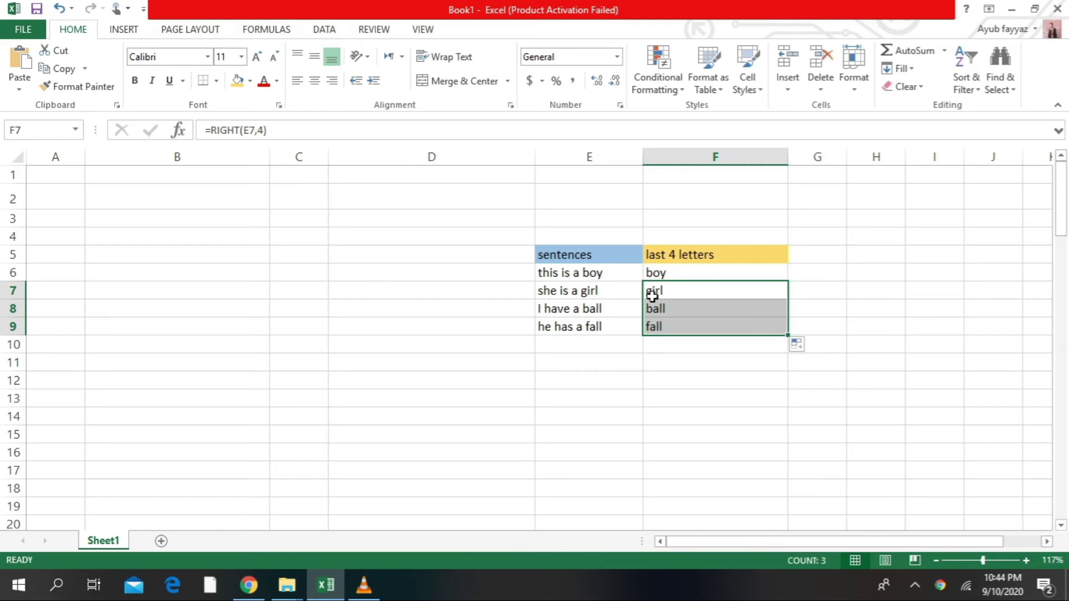
click(690, 315)
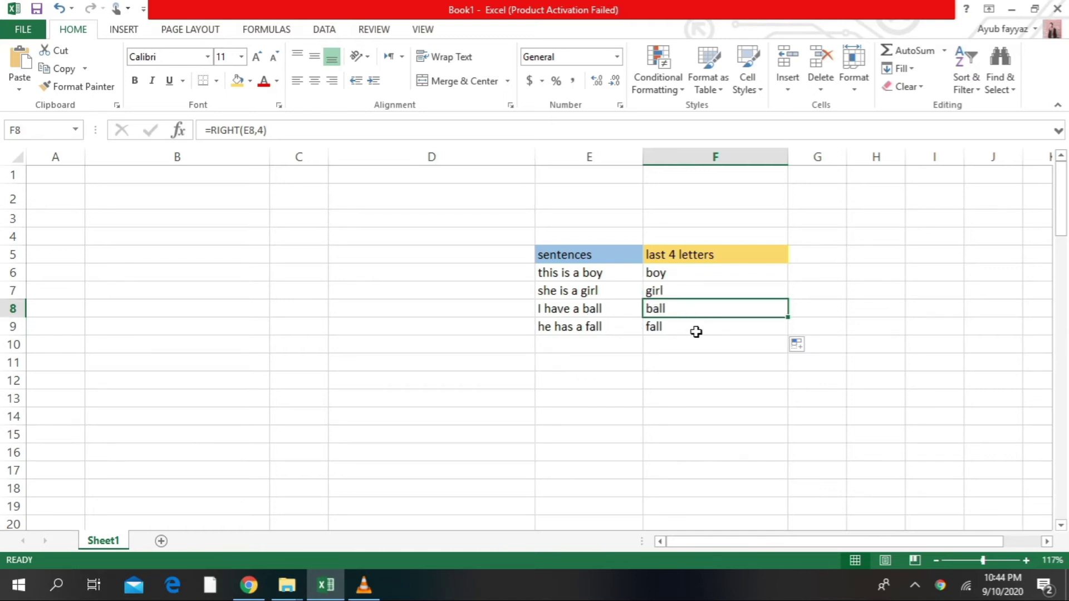
click(696, 332)
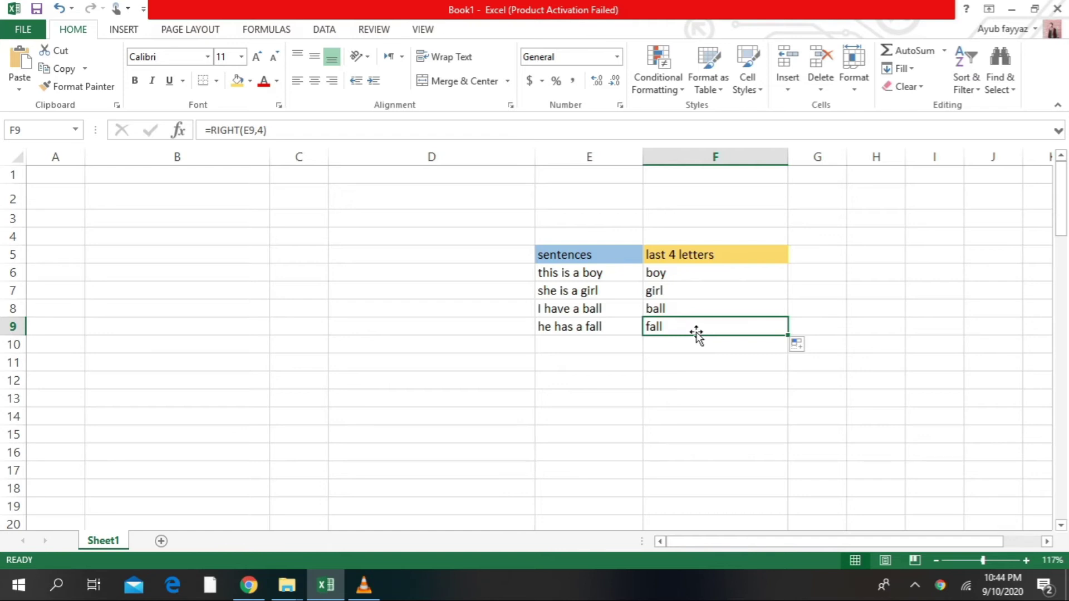
Remove the fill colours and delete all contents from the sentences table in E5:F9
key(ctrl+a)
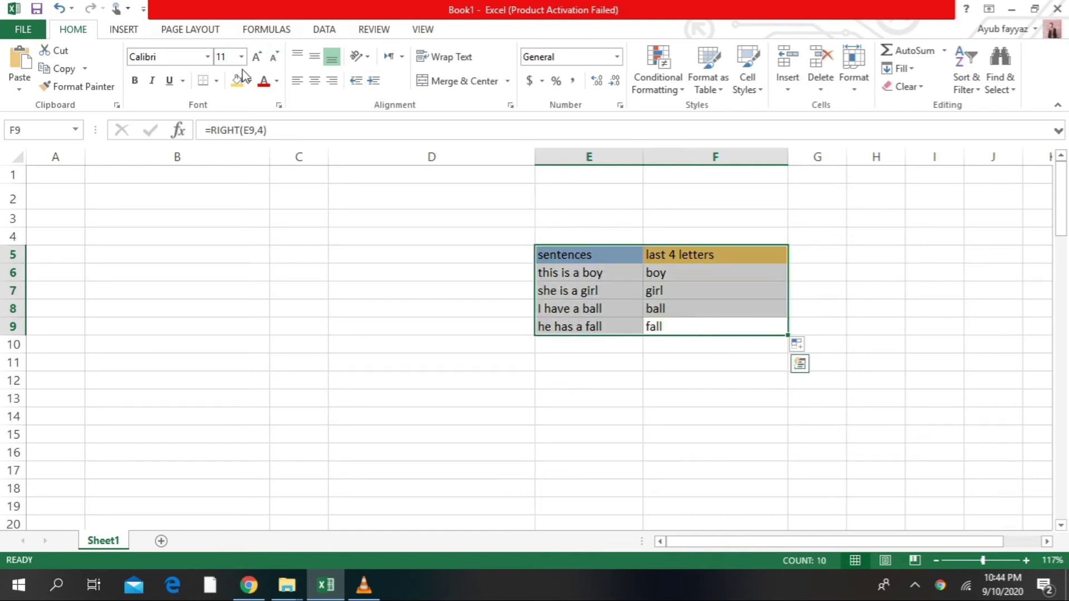
click(250, 80)
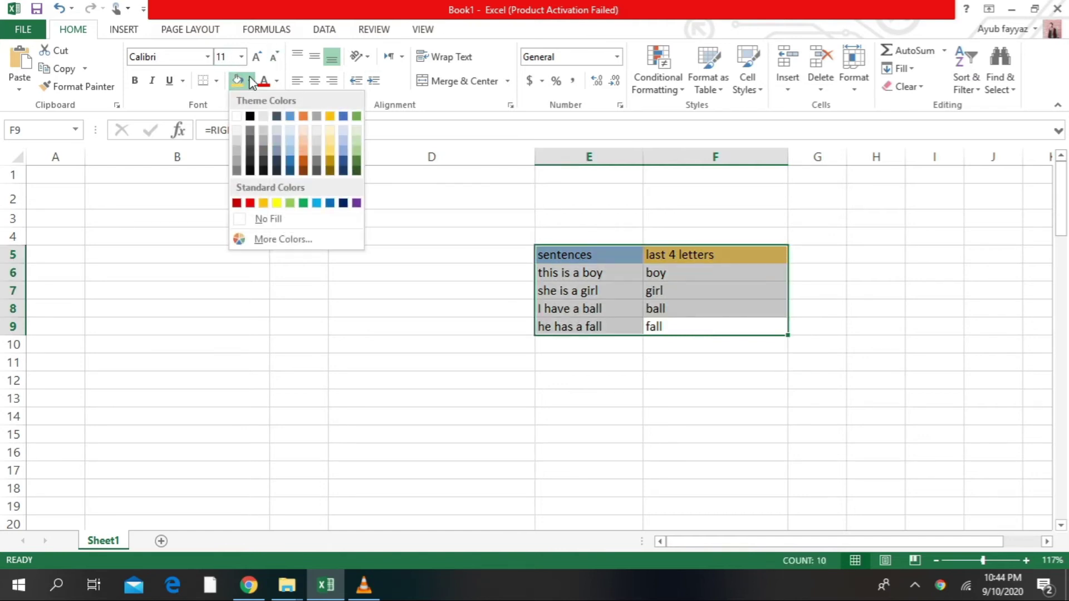
click(280, 219)
key(Delete)
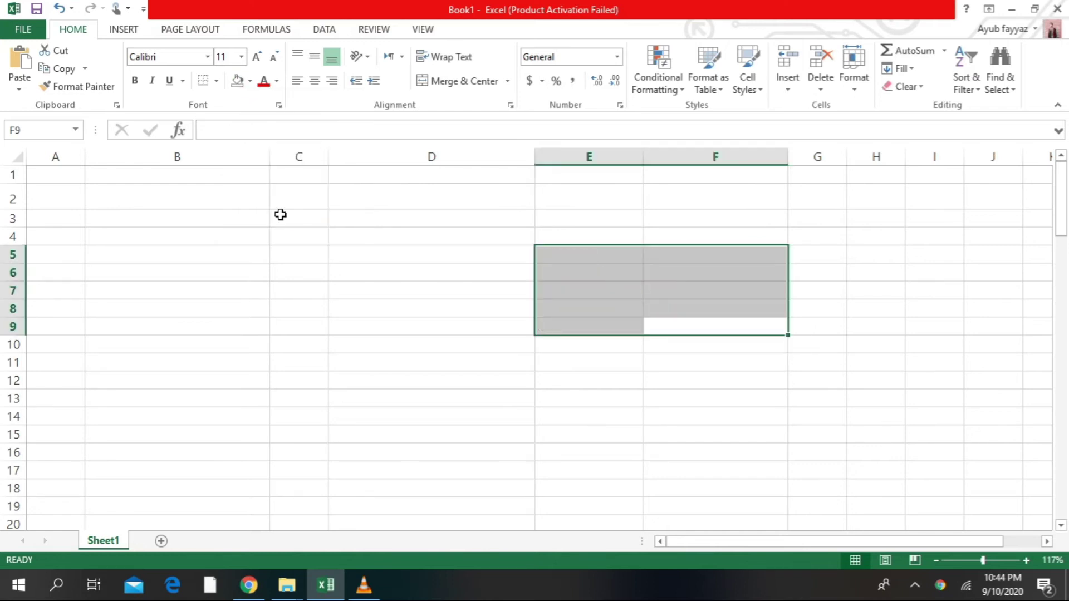
click(528, 314)
click(602, 305)
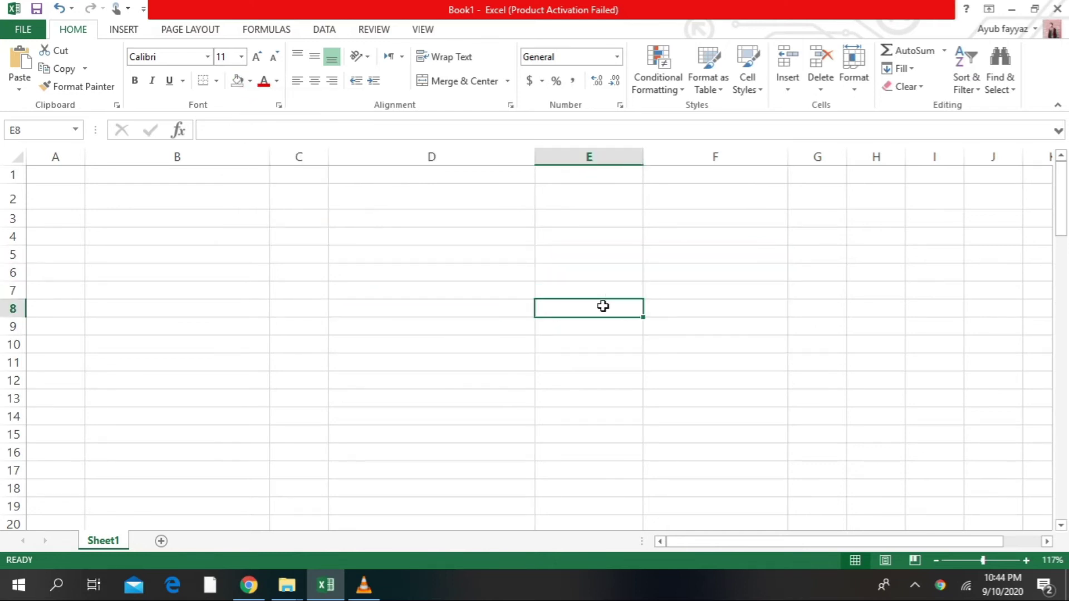
Enter the heading "names" in E5 and a person's full name in each of cells E6 and E7
click(575, 248)
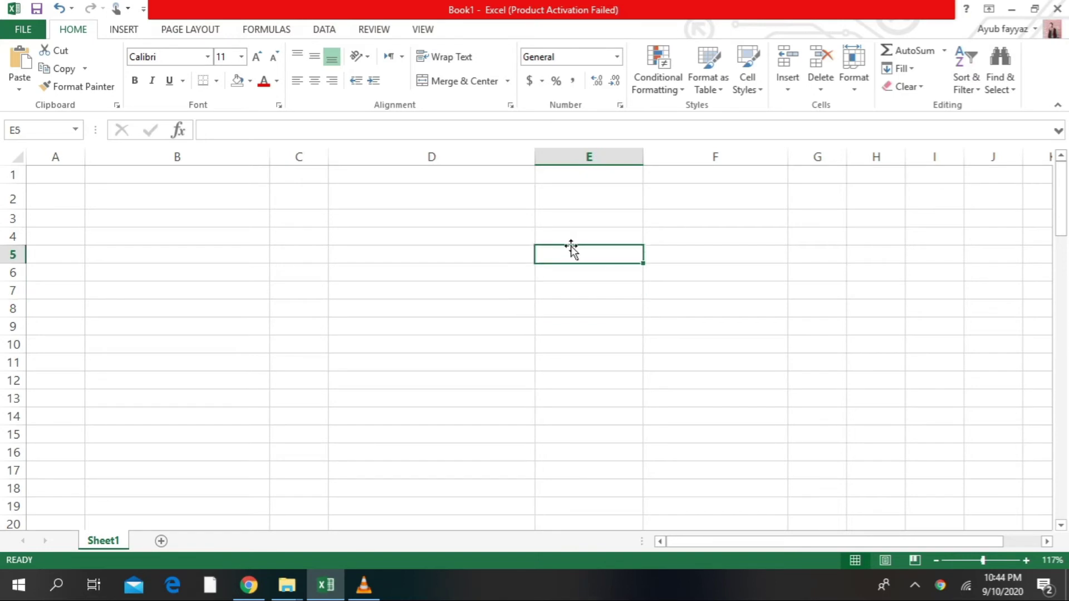
text(names)
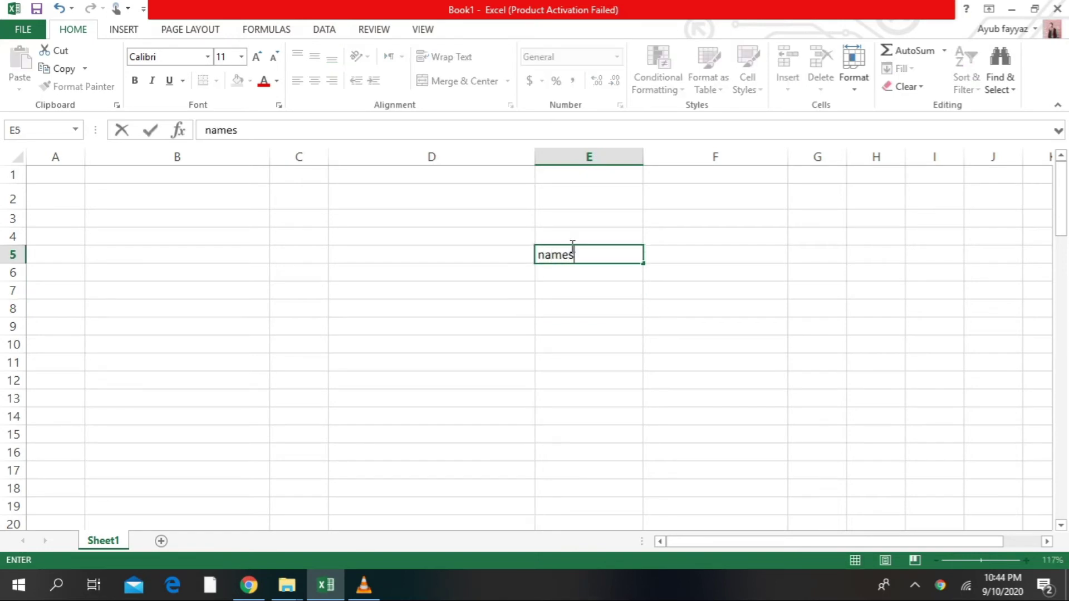
key(Return)
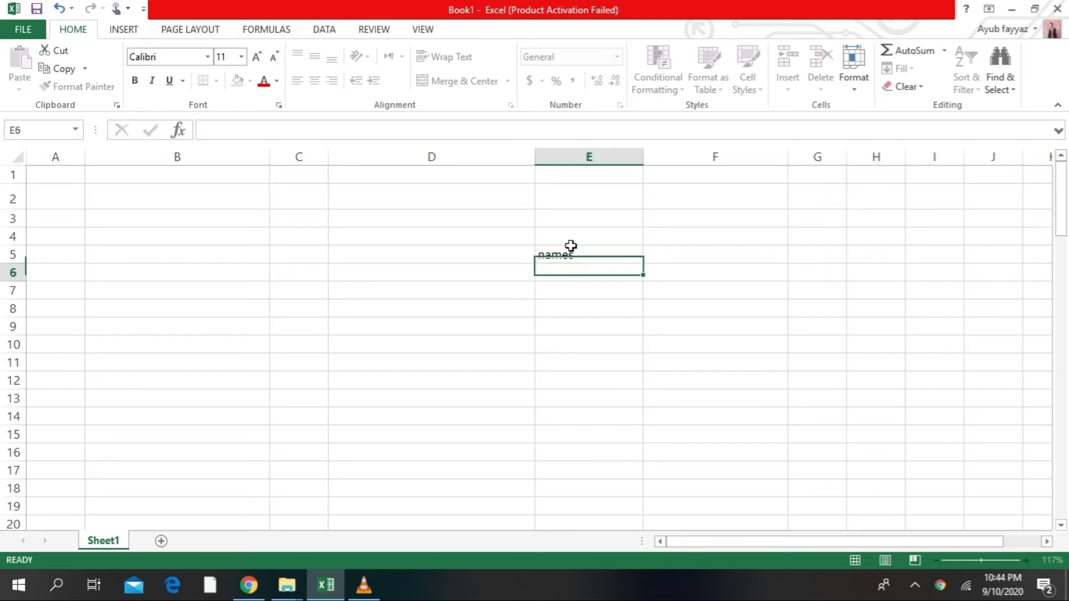
text(abdul)
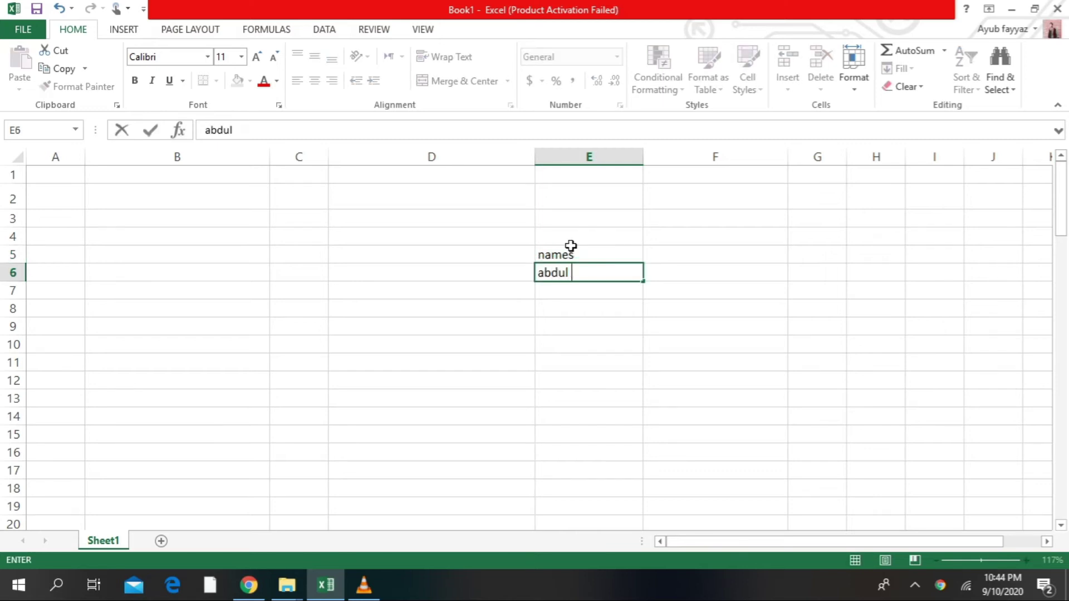
text( hafeez)
key(Return)
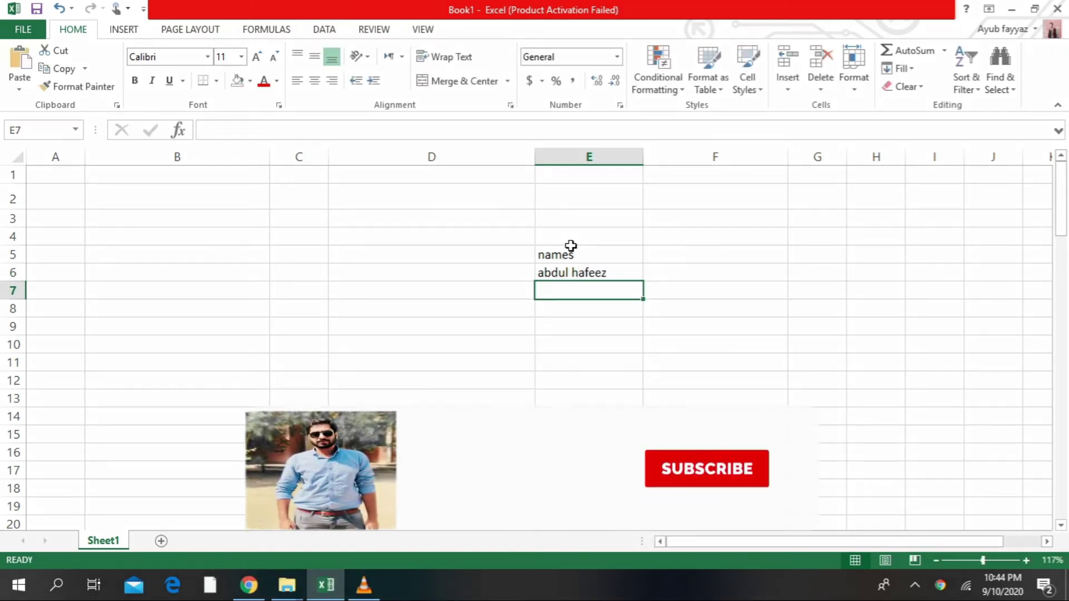
text(abdul )
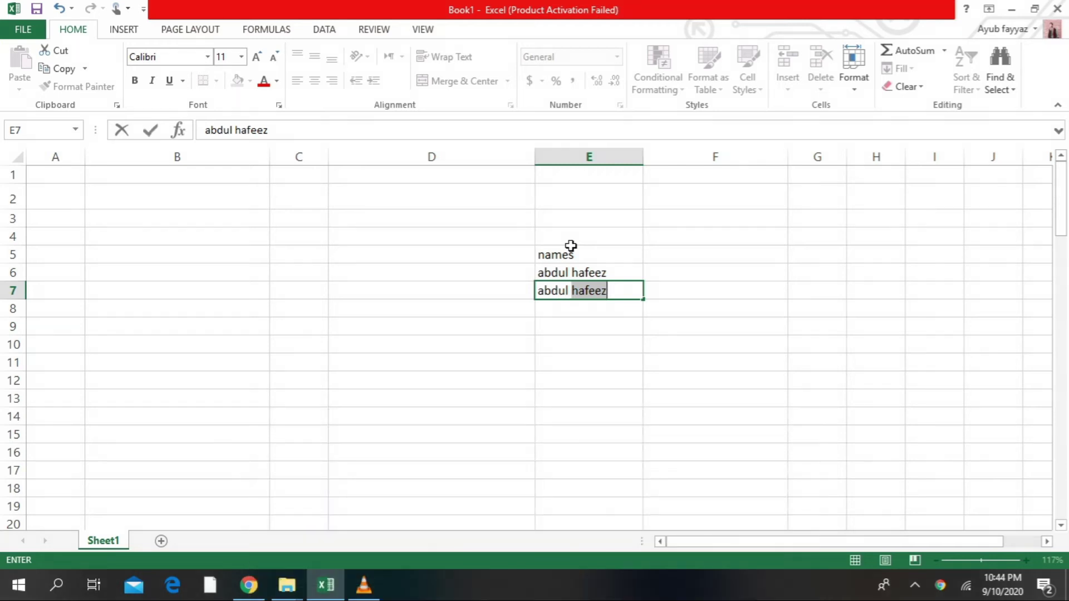
text(qayyom)
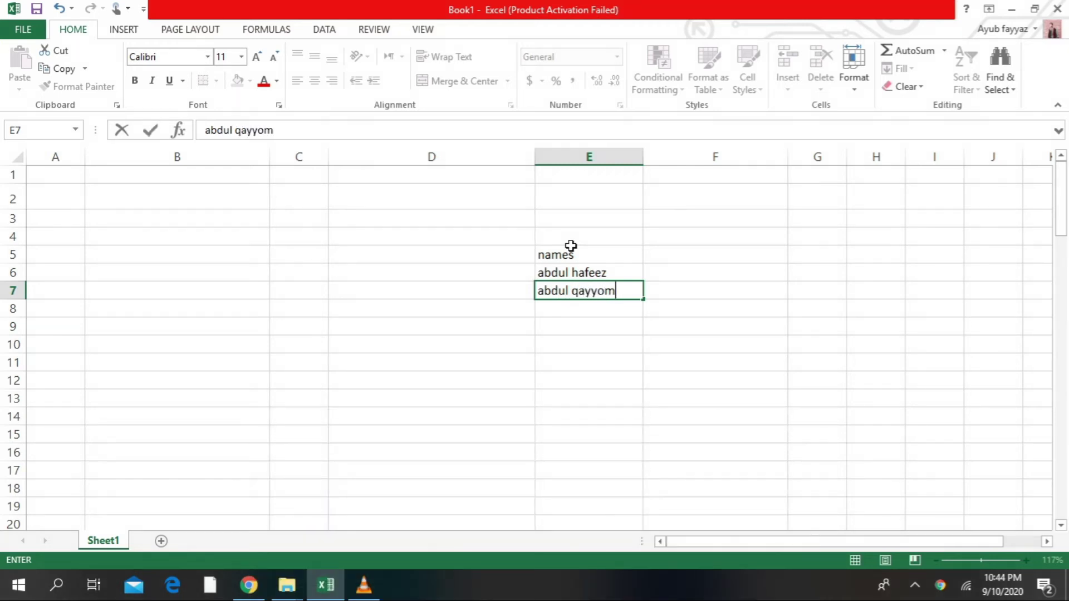
key(Return)
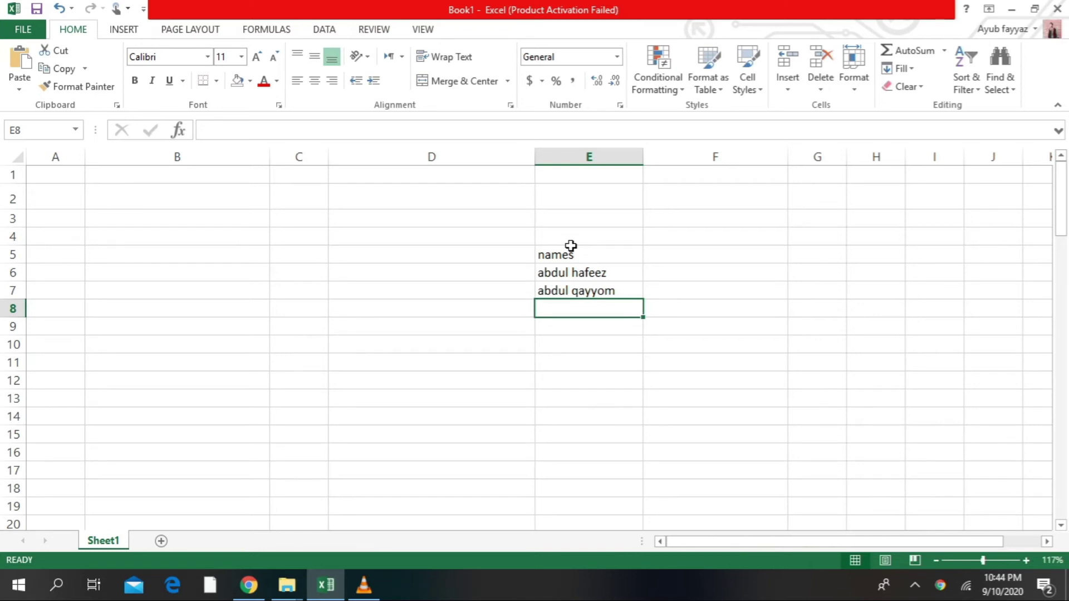
Enter two more people's full names in cells E8 and E9 to complete the names column
text(naveed hassa)
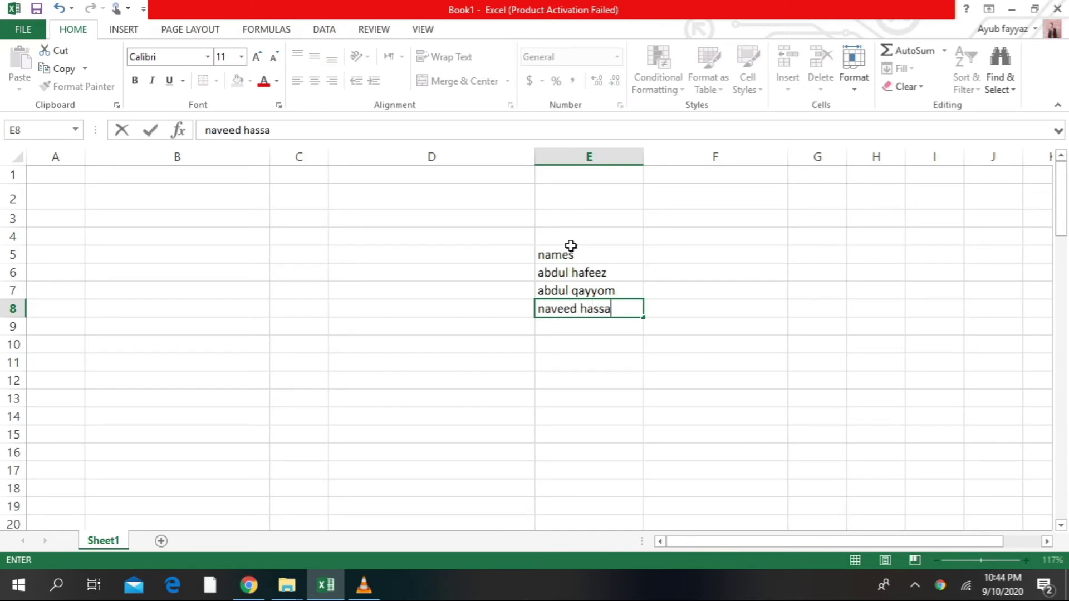
text(n)
key(Return)
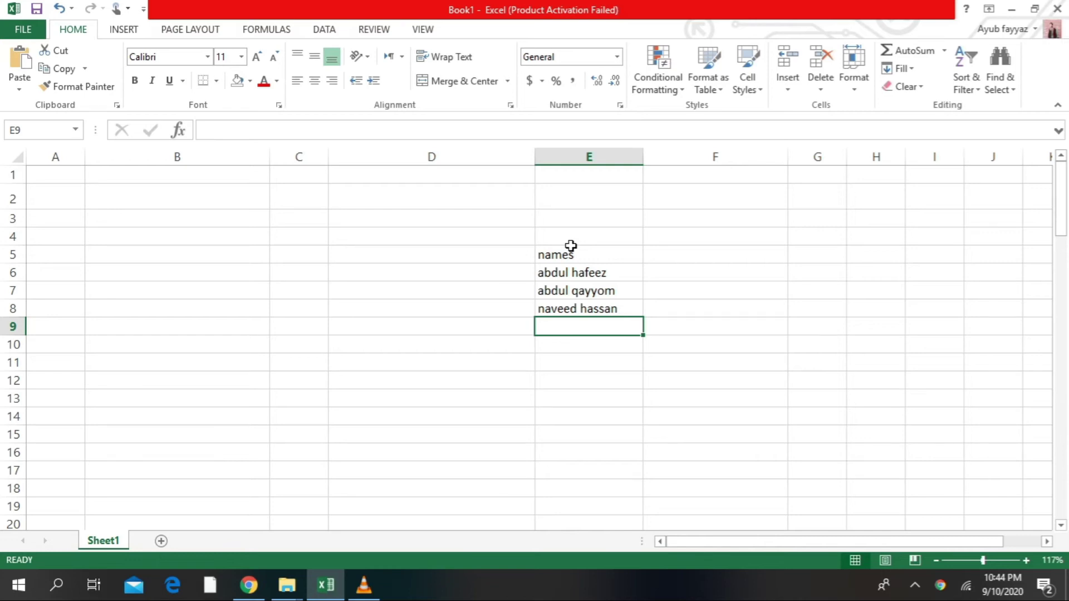
text(zain )
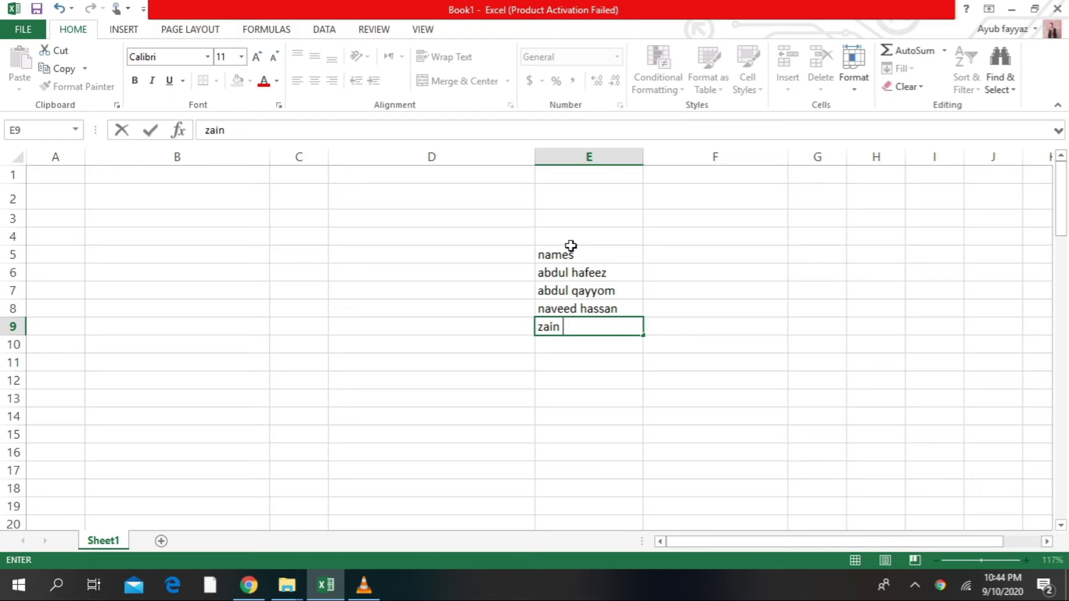
text(naveed)
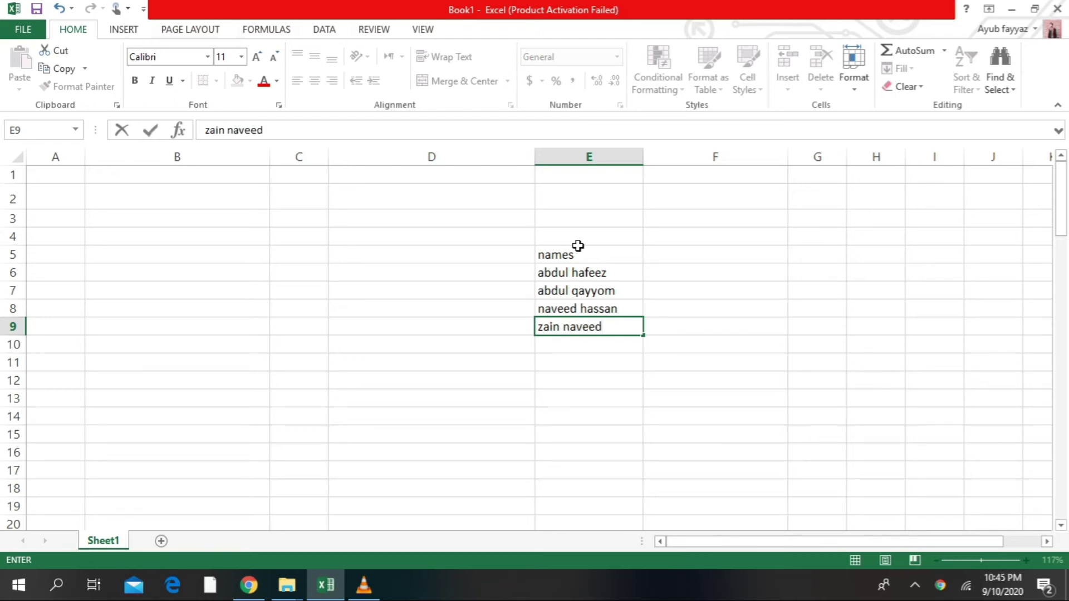
Enter the heading "2nd name" in cell F5 beside the names heading
click(702, 277)
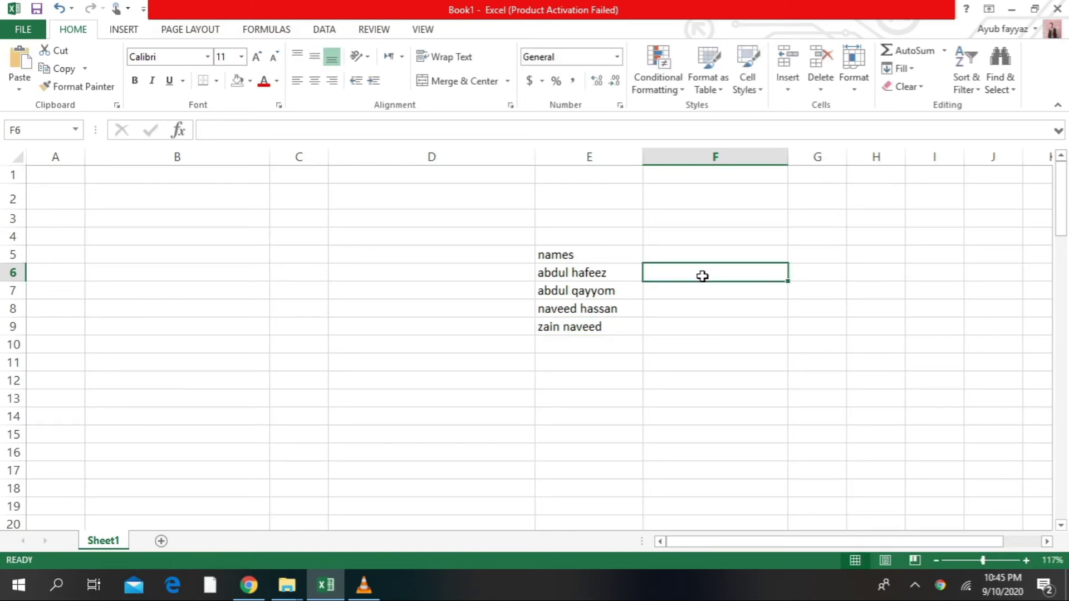
click(702, 258)
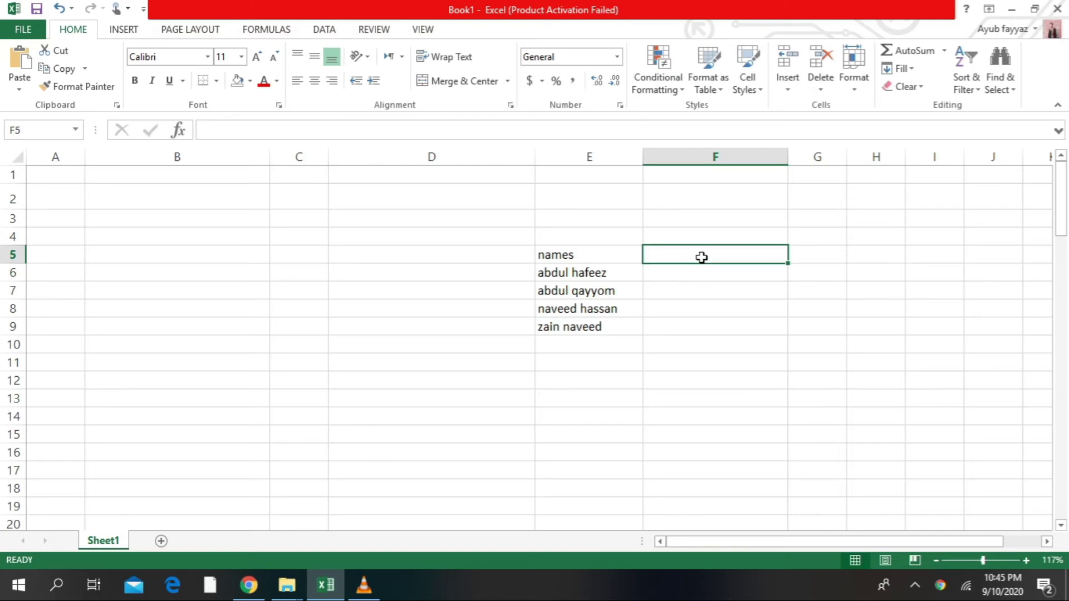
text(2nd name)
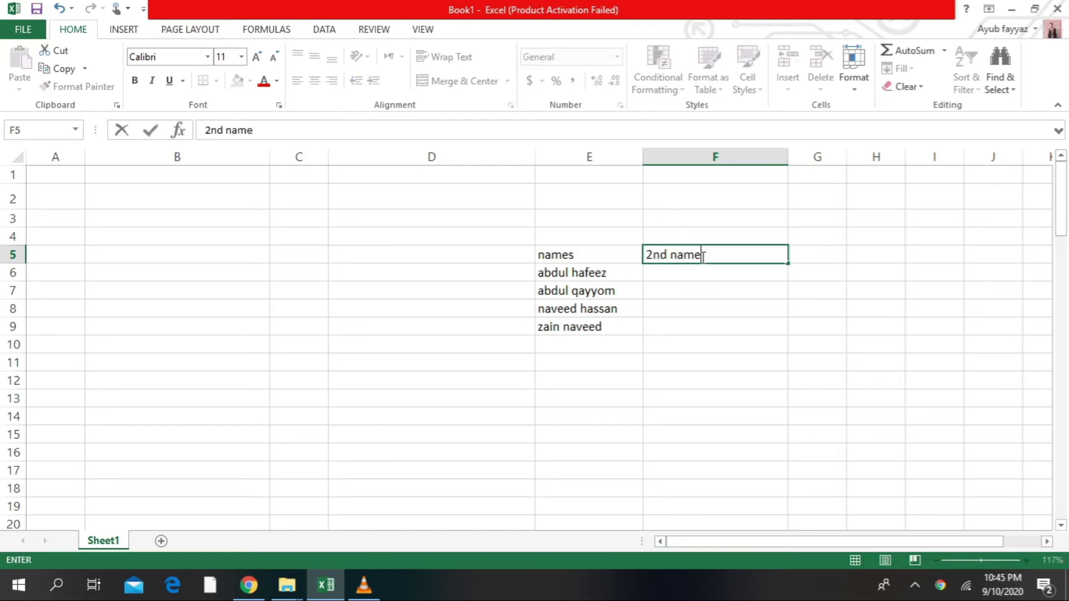
Extract the last 6 characters of the name in E6 into cell F6 with =RIGHT(E6,6)
click(702, 274)
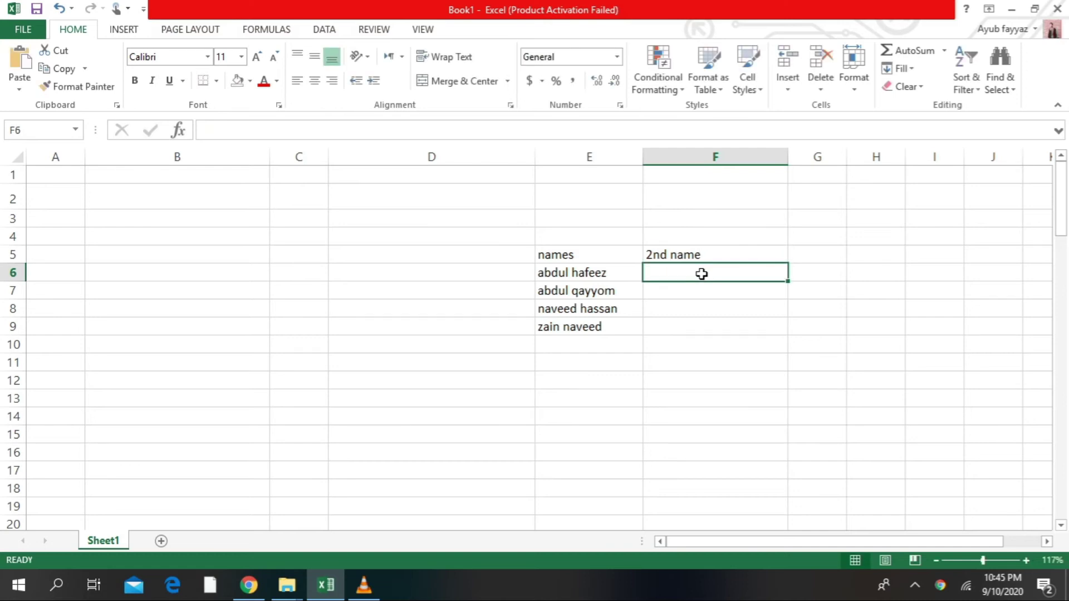
text(=)
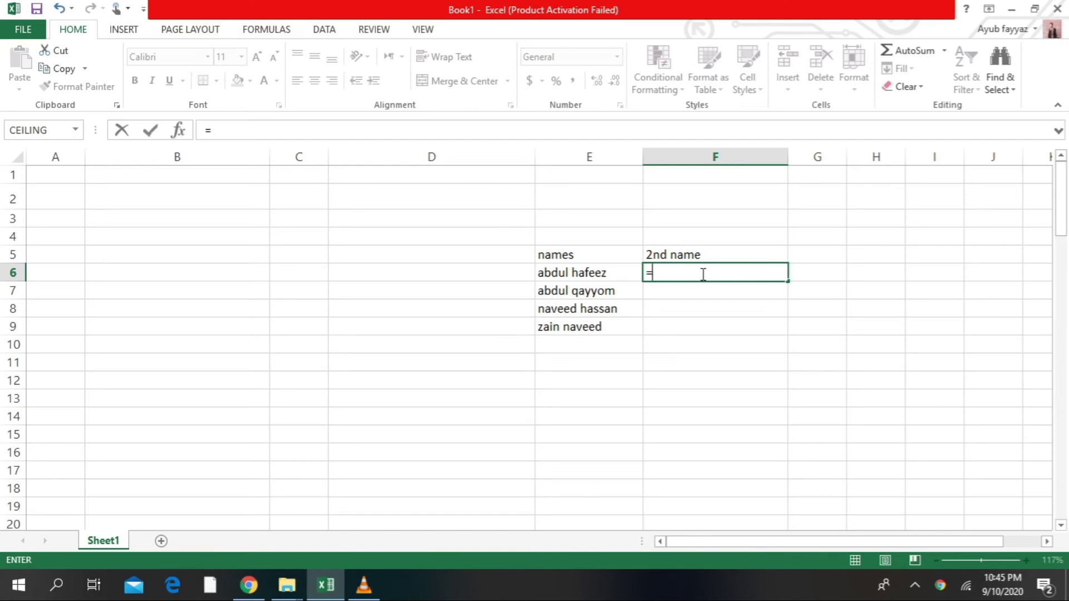
text(ri)
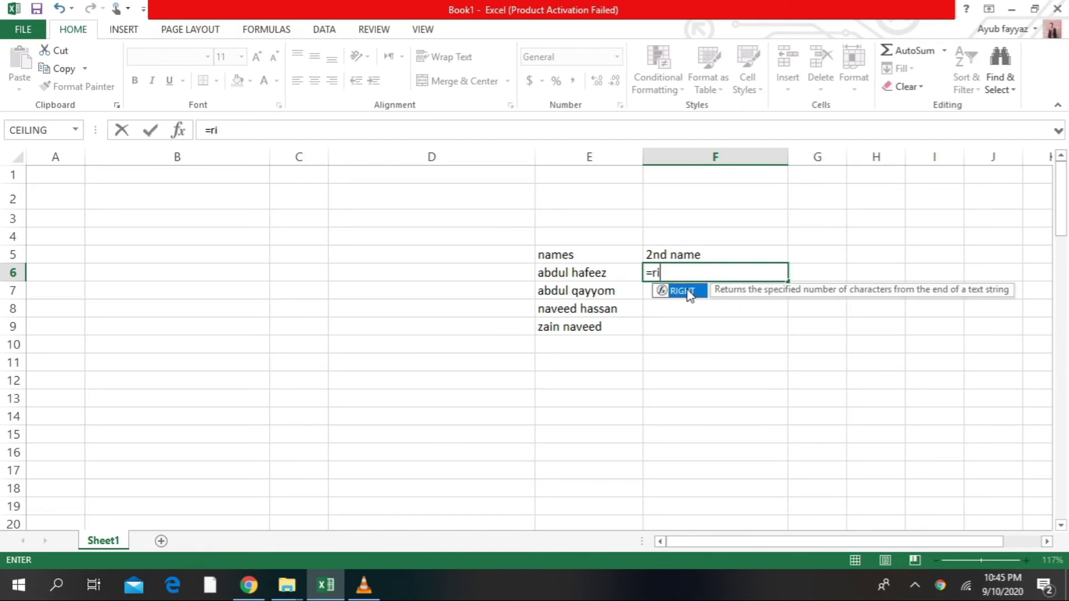
double_click(690, 294)
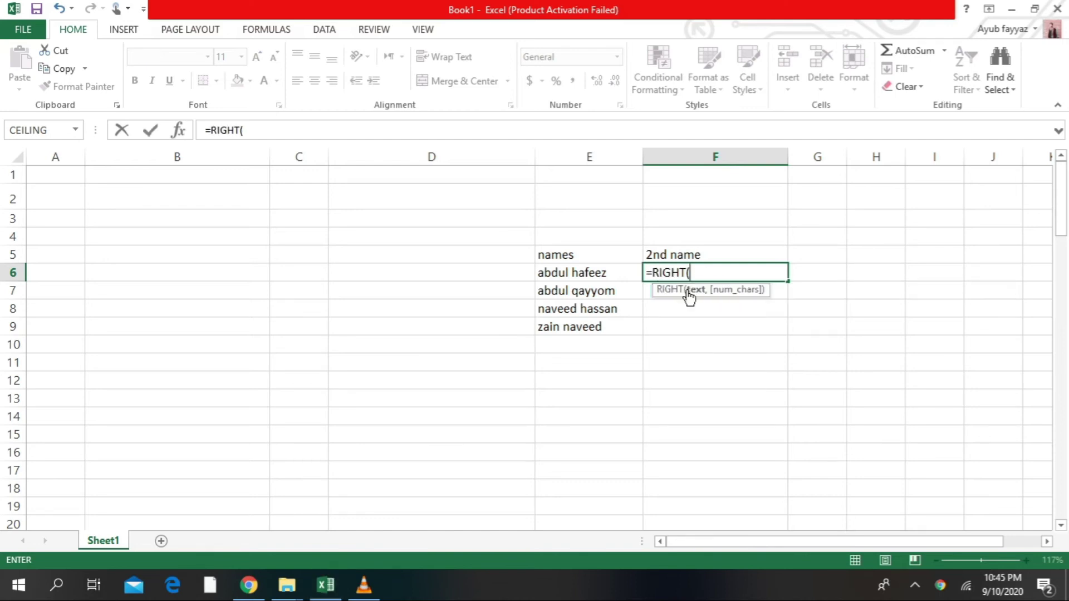
click(591, 274)
text(,)
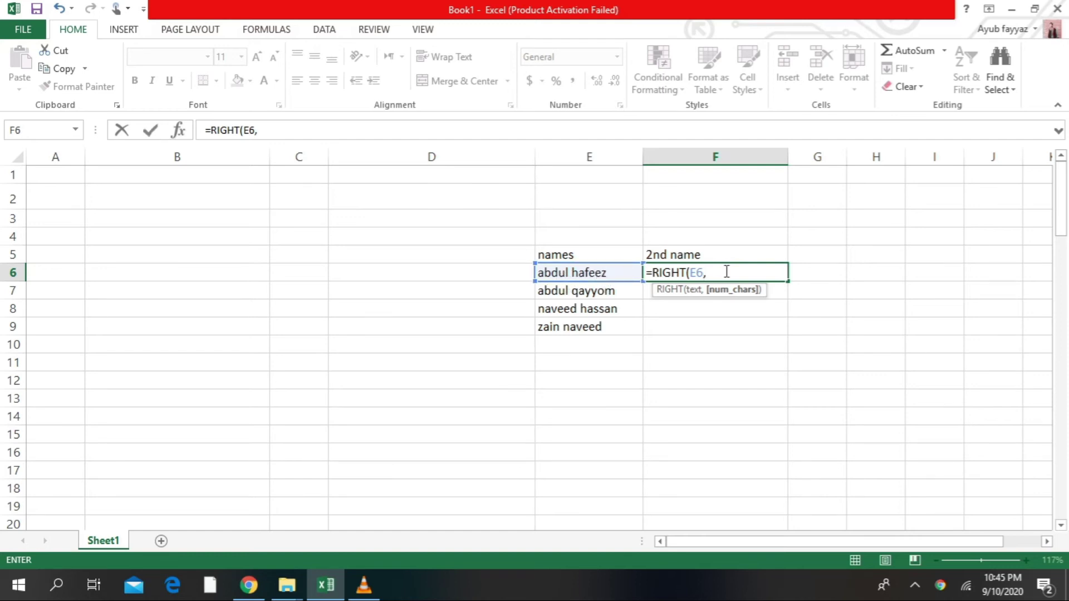
text(6)
key(Return)
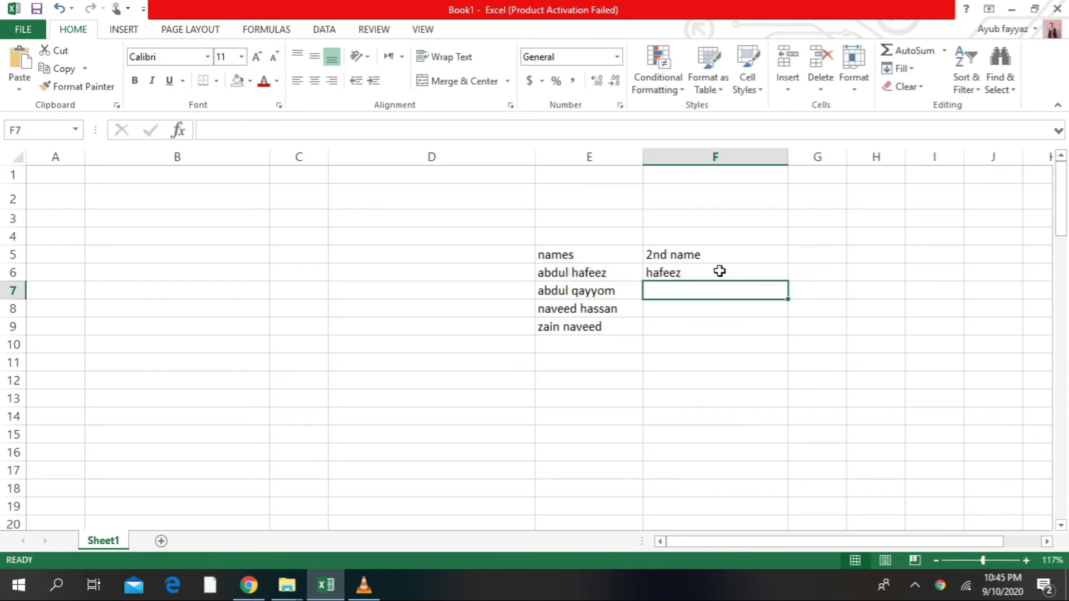
click(695, 271)
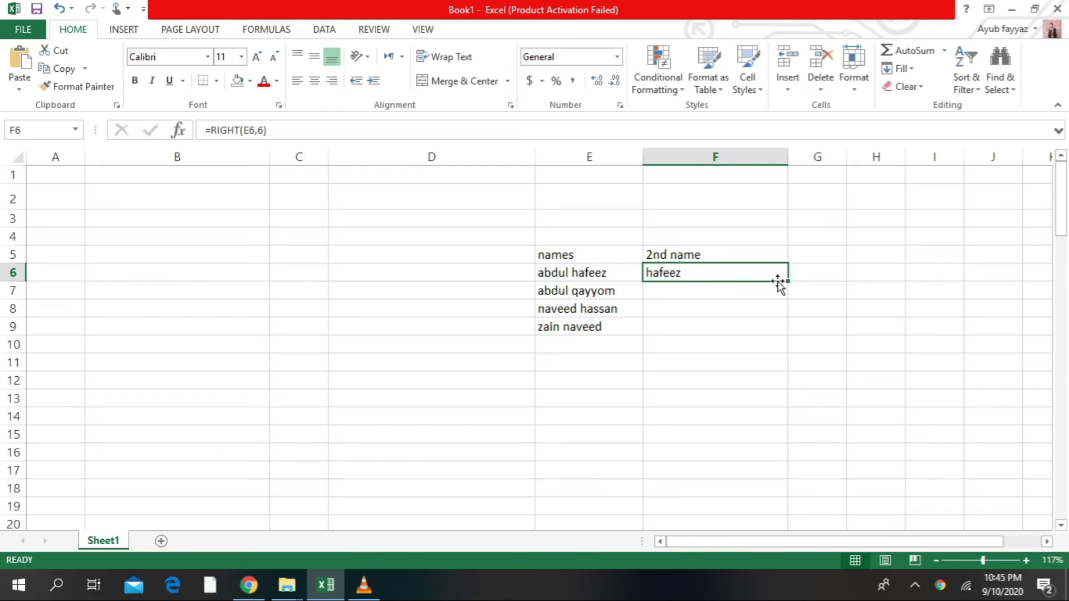
Extract the last 6 characters of the name in E7 into cell F7 with =RIGHT(E7,6)
click(685, 293)
text(=)
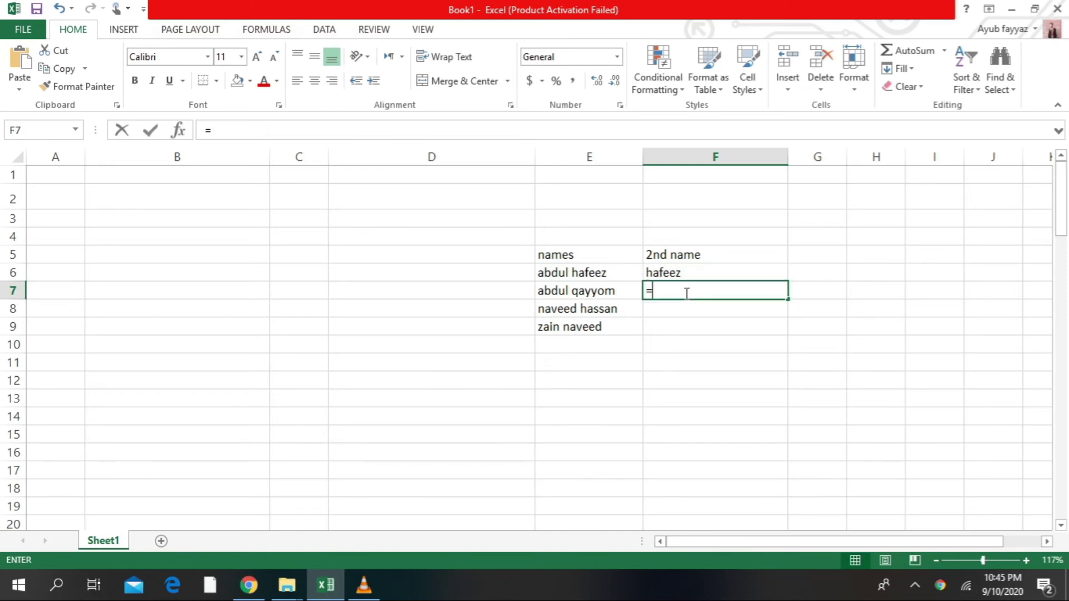
text(ri)
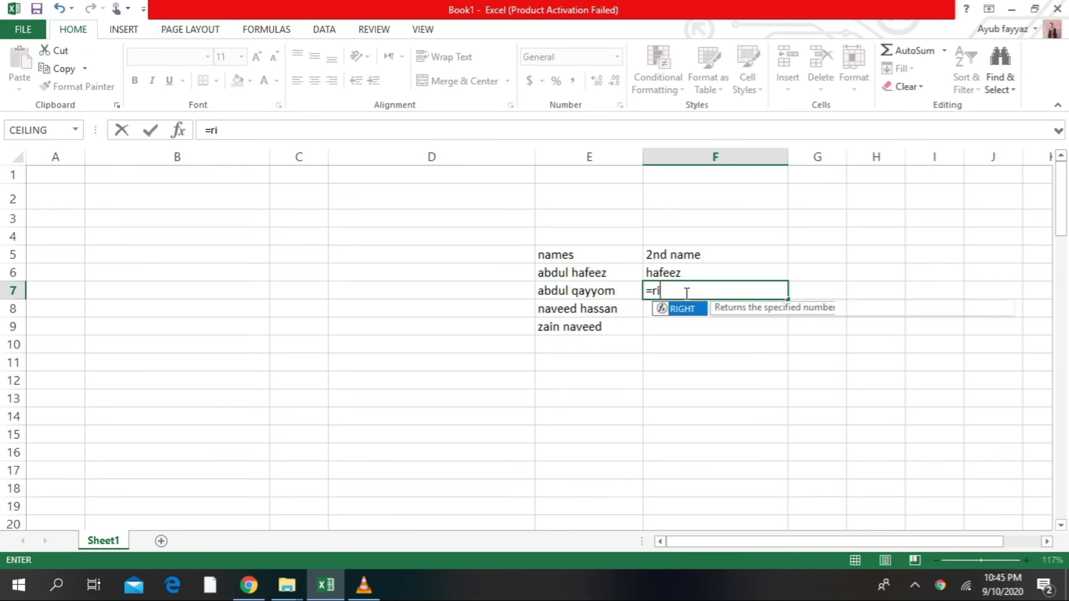
double_click(690, 310)
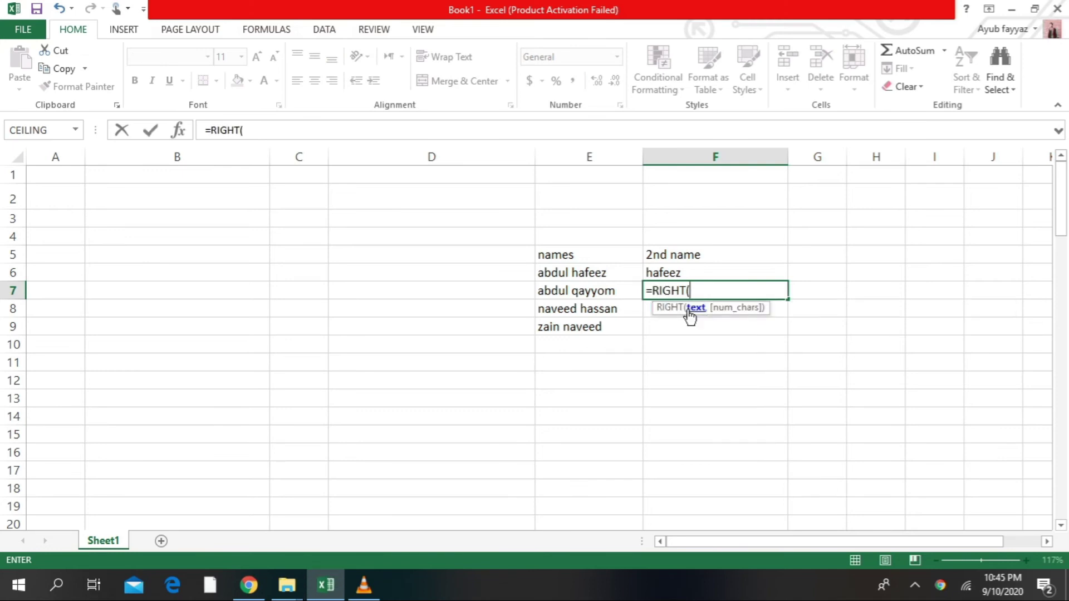
click(581, 292)
text(,)
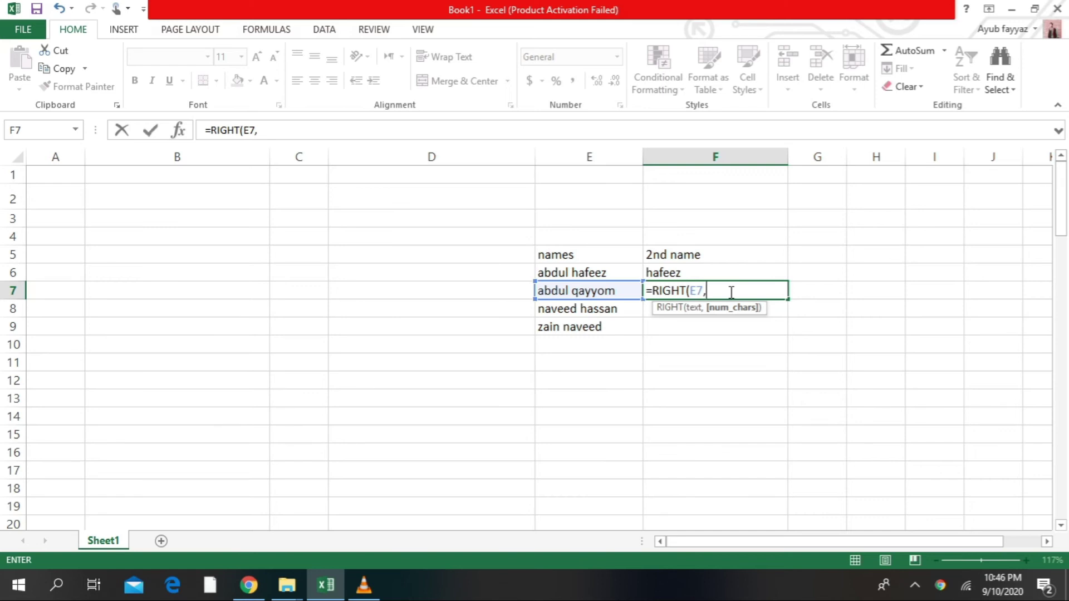
text(6)
key(Return)
click(716, 290)
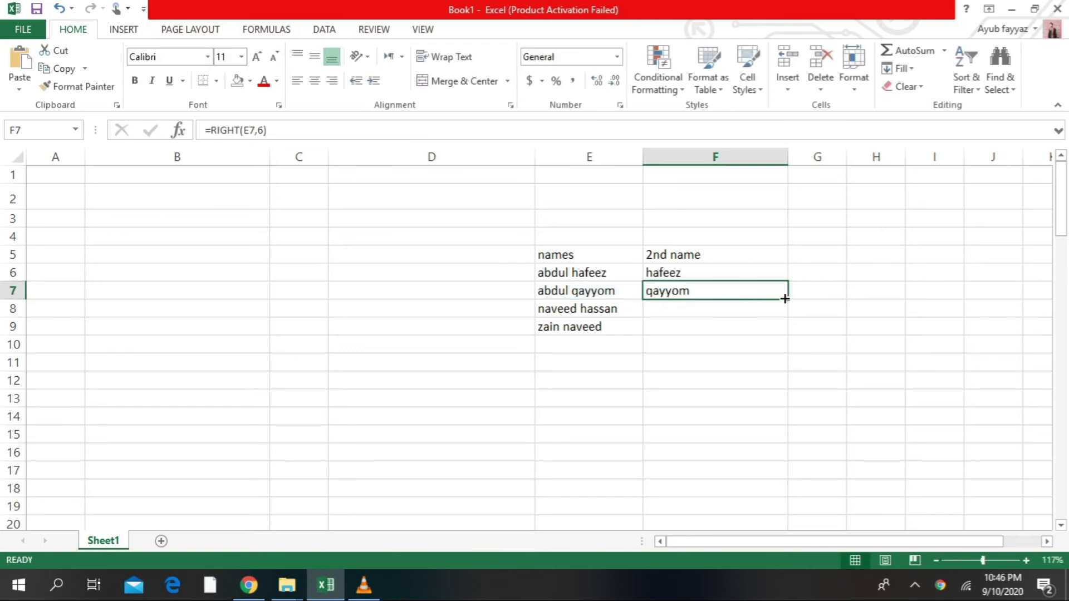
Fill the second-name formula from F7 down through F9
drag(789, 299, 789, 338)
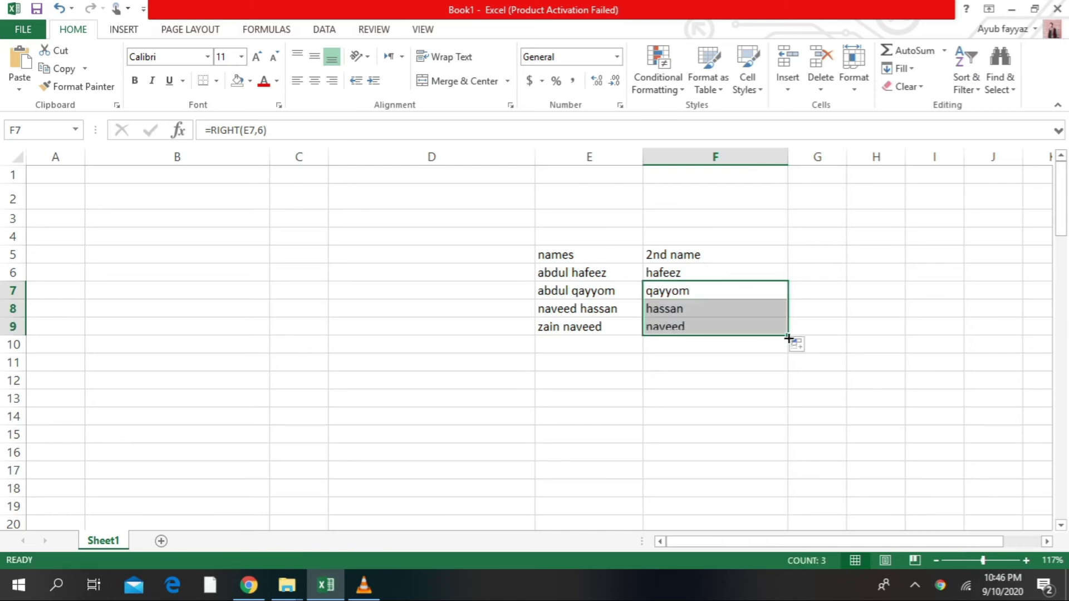
click(833, 359)
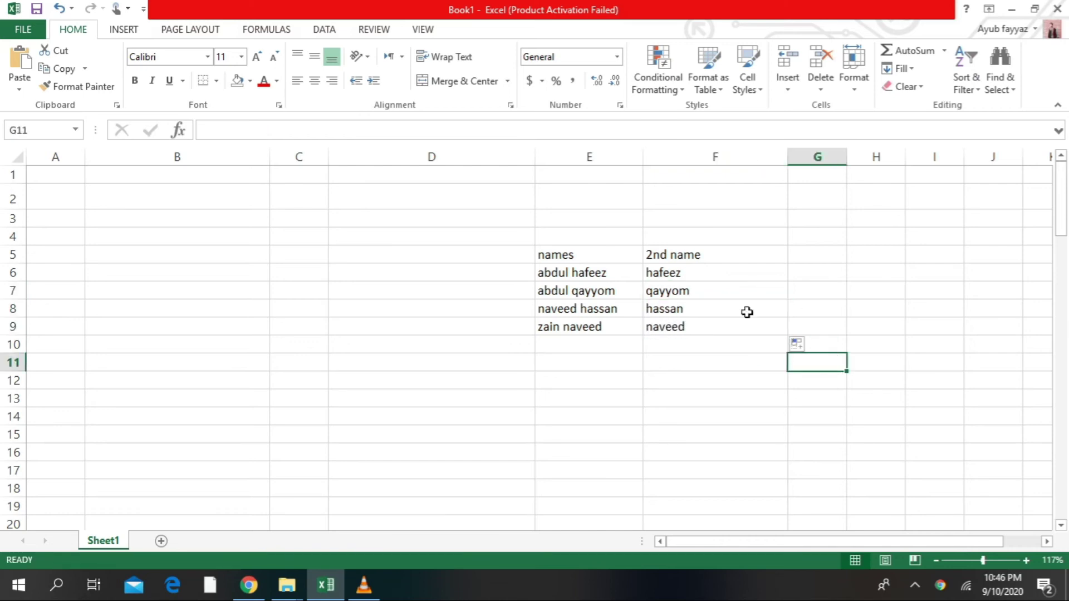
Shade the names heading in E5 light orange and the 2nd name heading in F5 light green
click(557, 256)
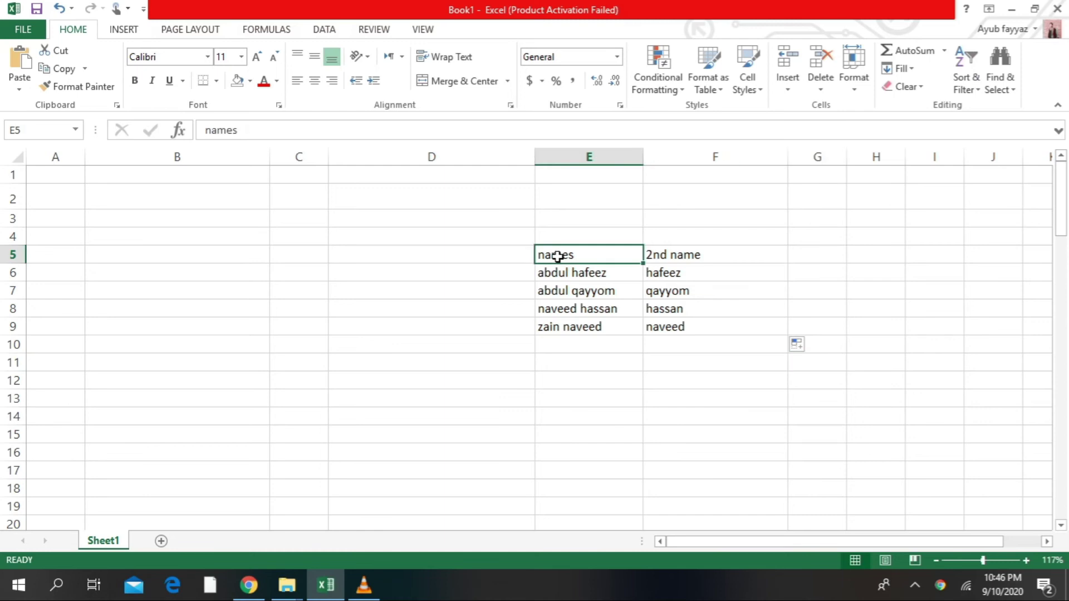
click(251, 81)
click(303, 150)
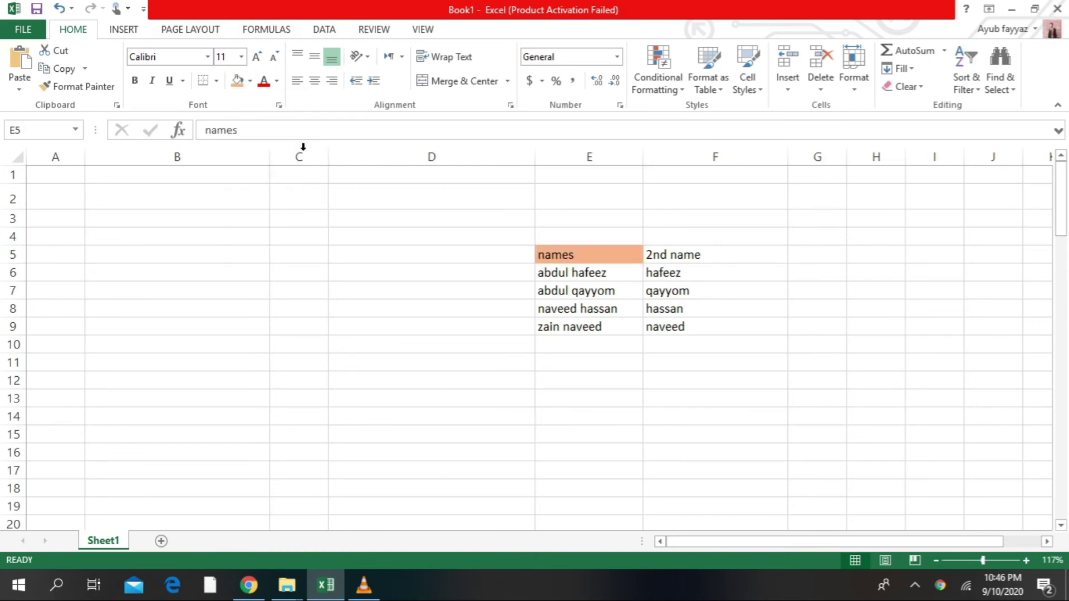
click(689, 252)
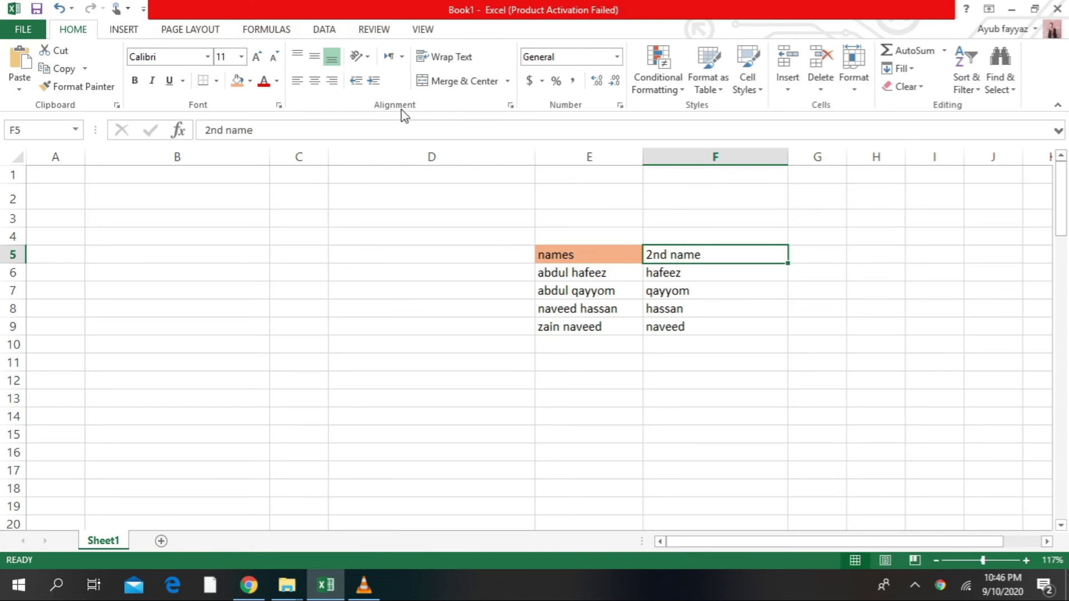
click(250, 81)
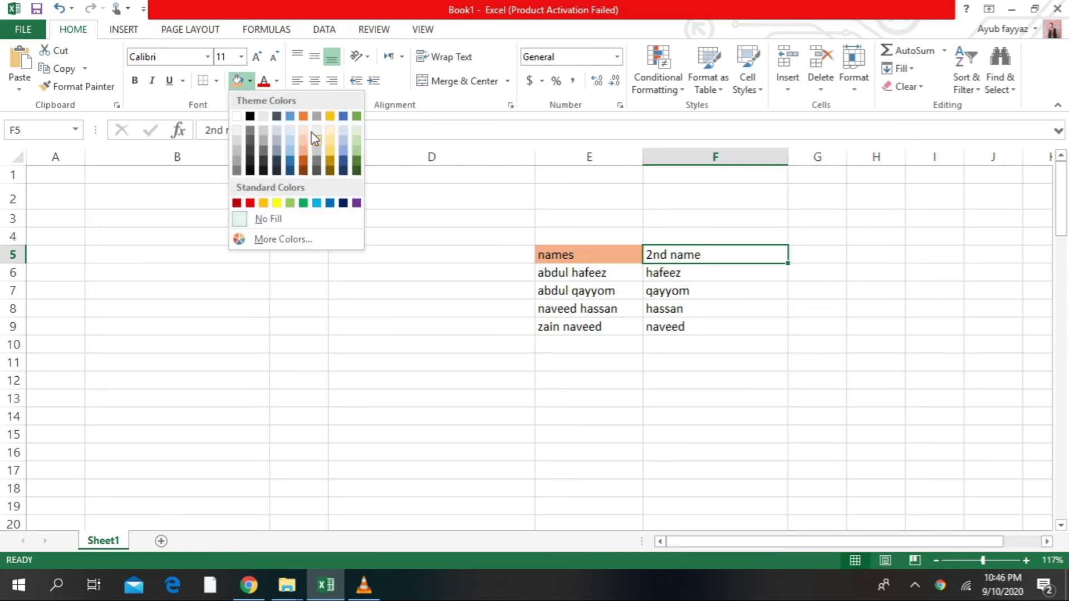
click(359, 159)
Clear the extracted second names from cells F7 to F9
key(Down)
key(Down)
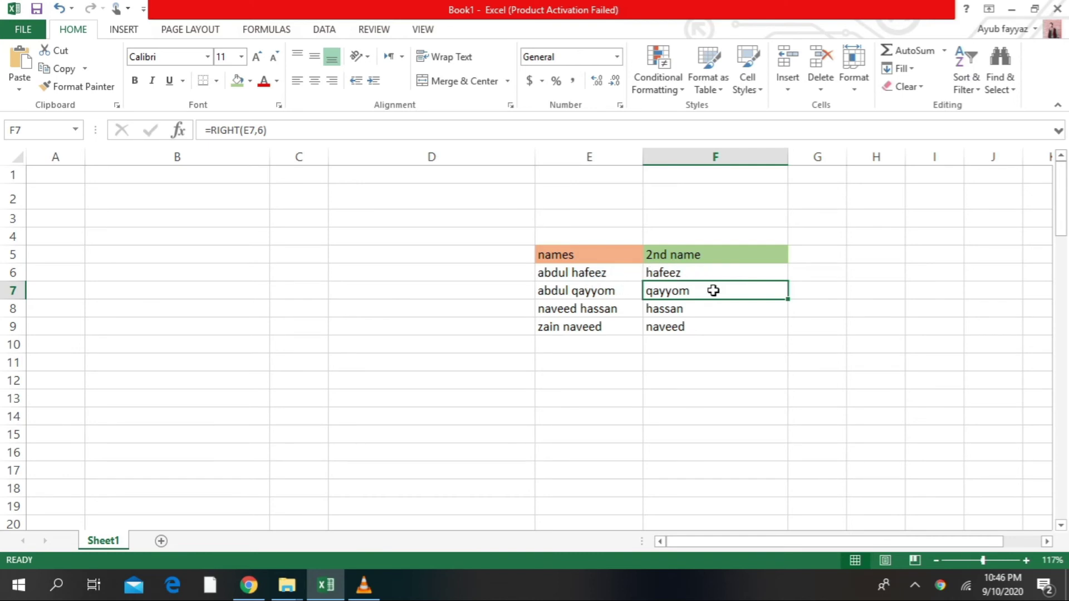
key(shift+Down)
key(shift+Down)
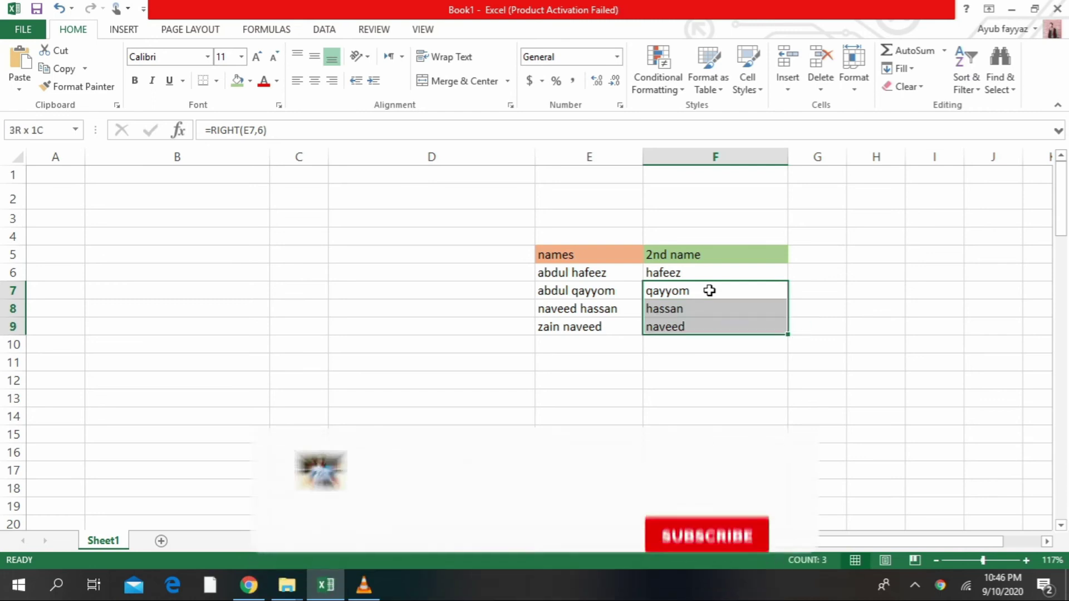
key(Delete)
click(710, 290)
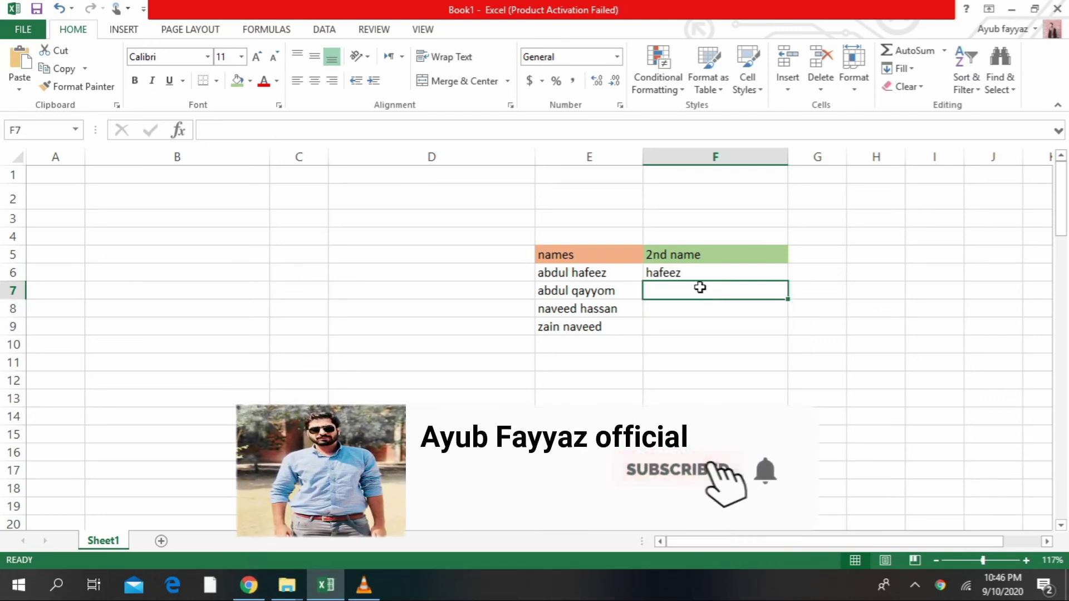
Re-enter =RIGHT(E6,6) in cell F6 to extract the last 6 characters of the first full name
click(687, 274)
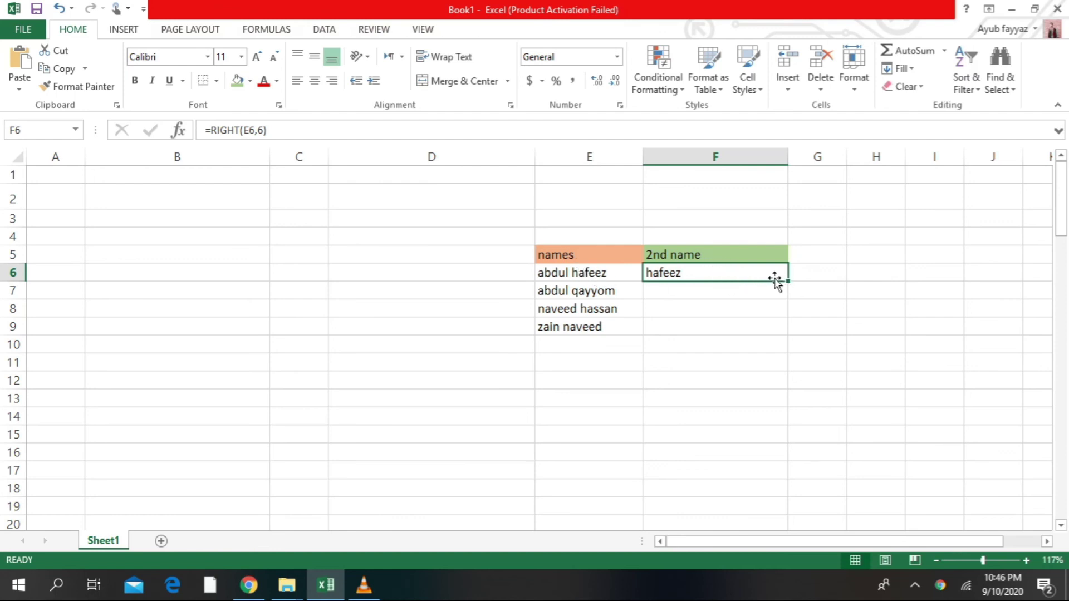
click(693, 288)
click(689, 268)
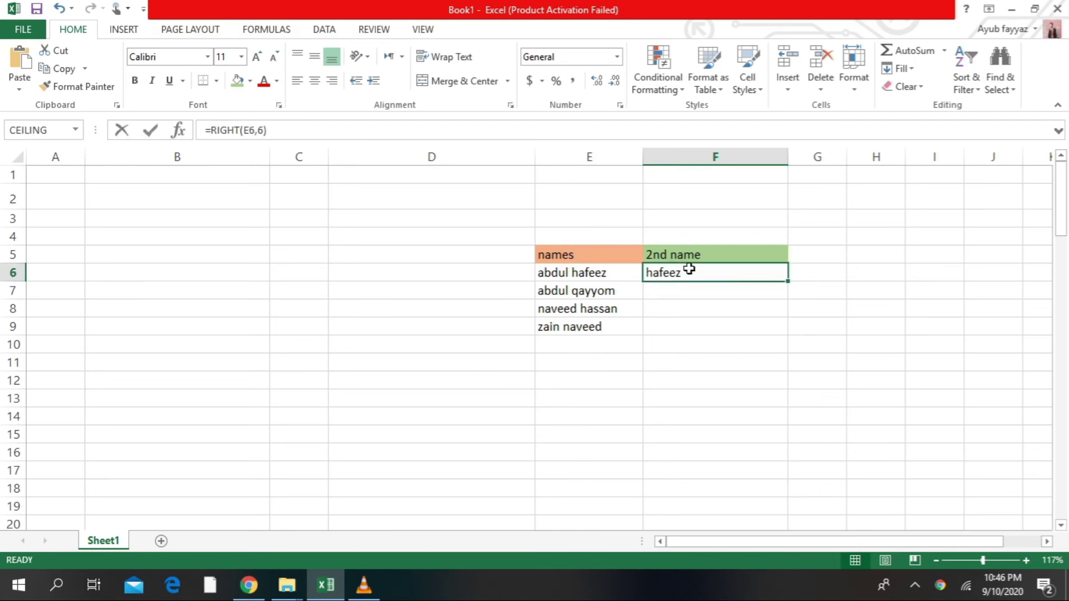
text(=ri)
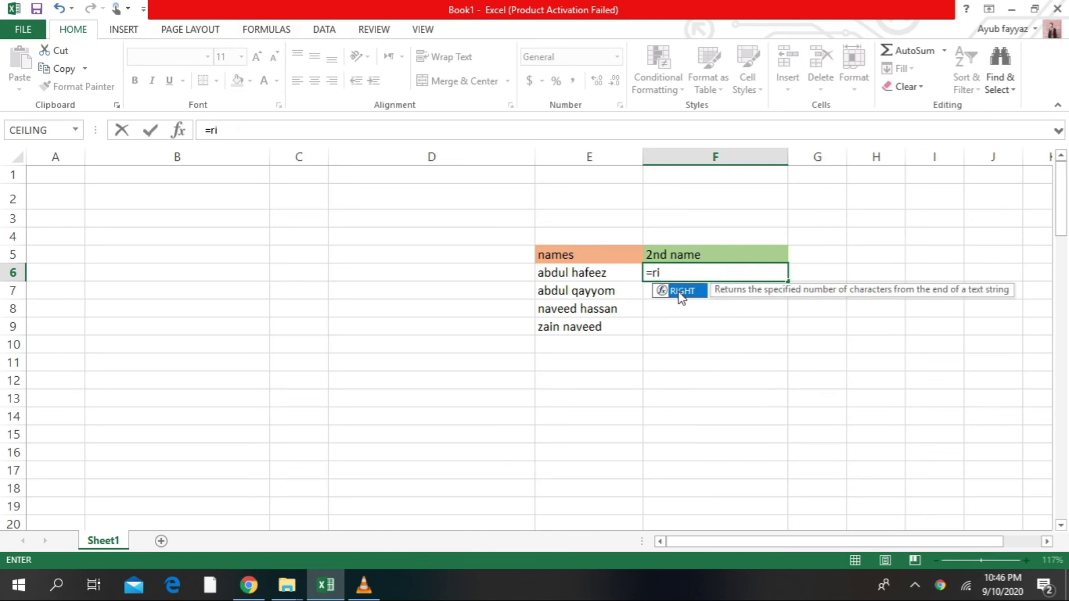
double_click(682, 295)
click(561, 278)
text(,6)
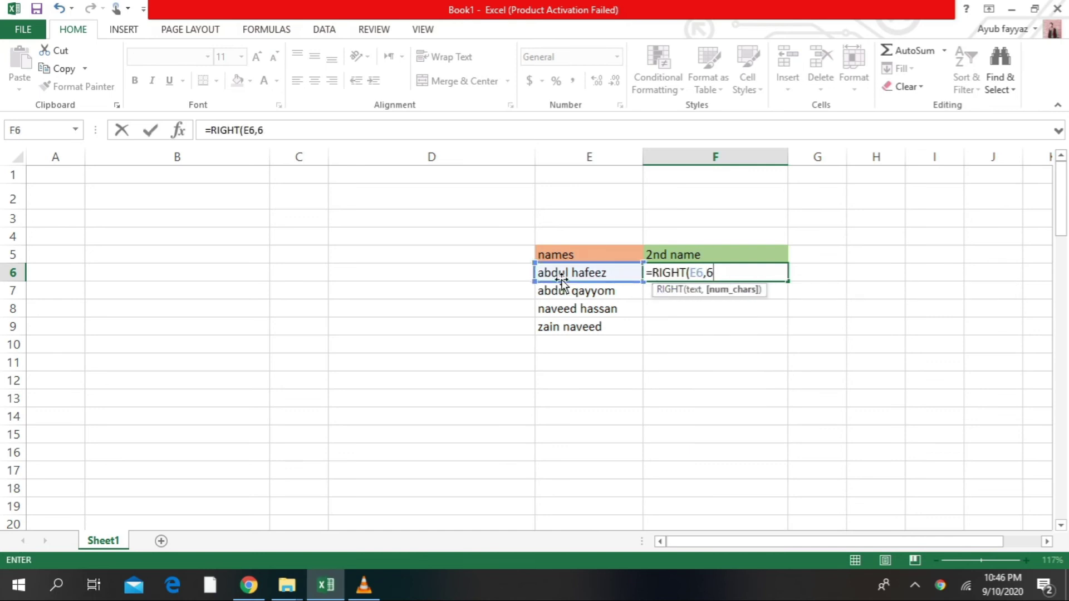
key(Return)
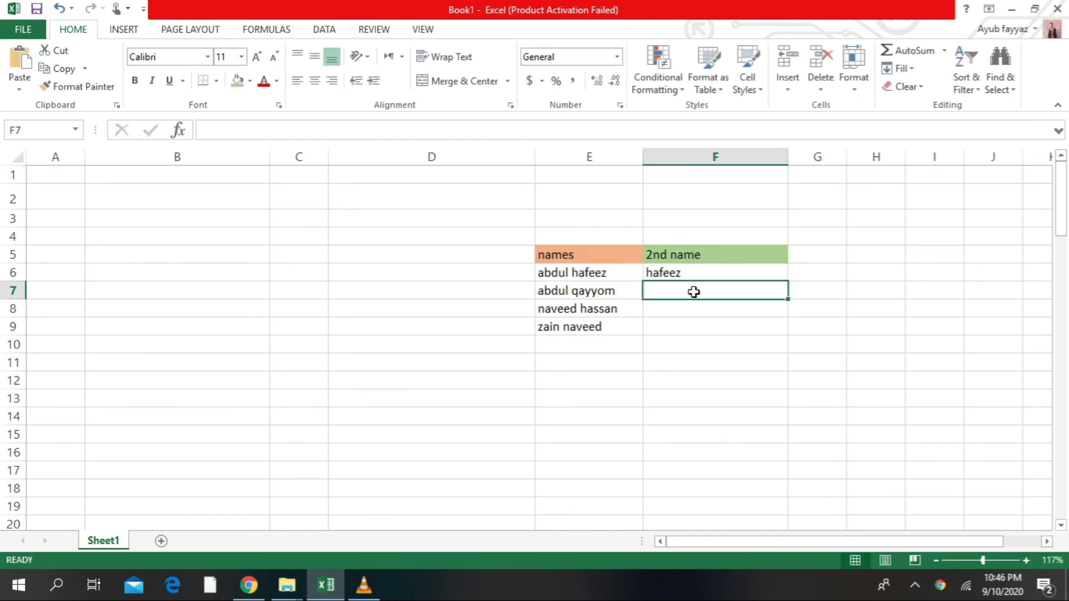
Fill the RIGHT formula from F6 down through F9 for the remaining names
click(722, 275)
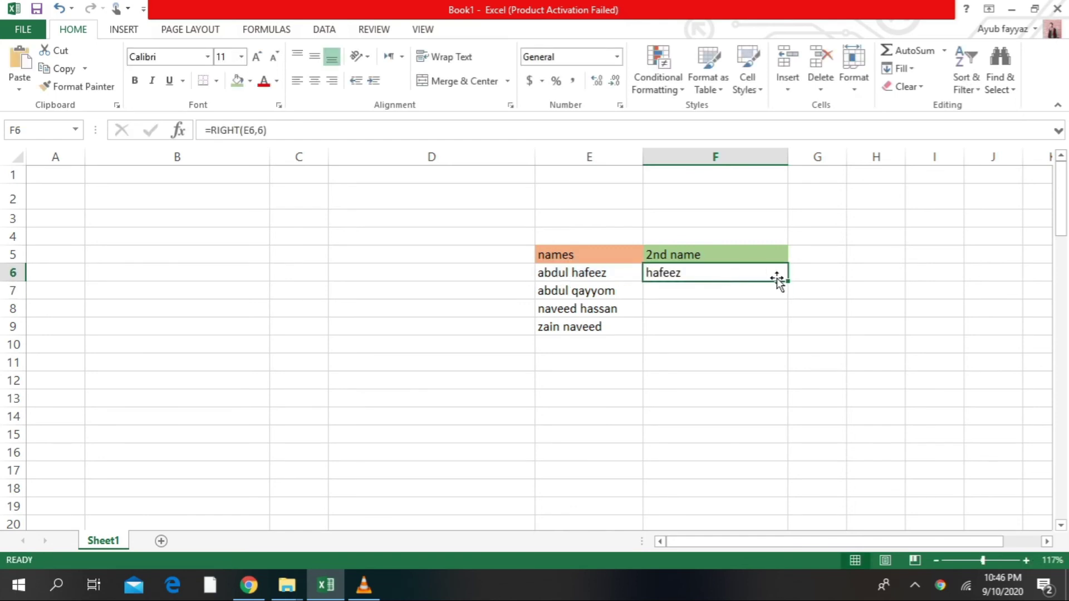
drag(790, 281, 784, 328)
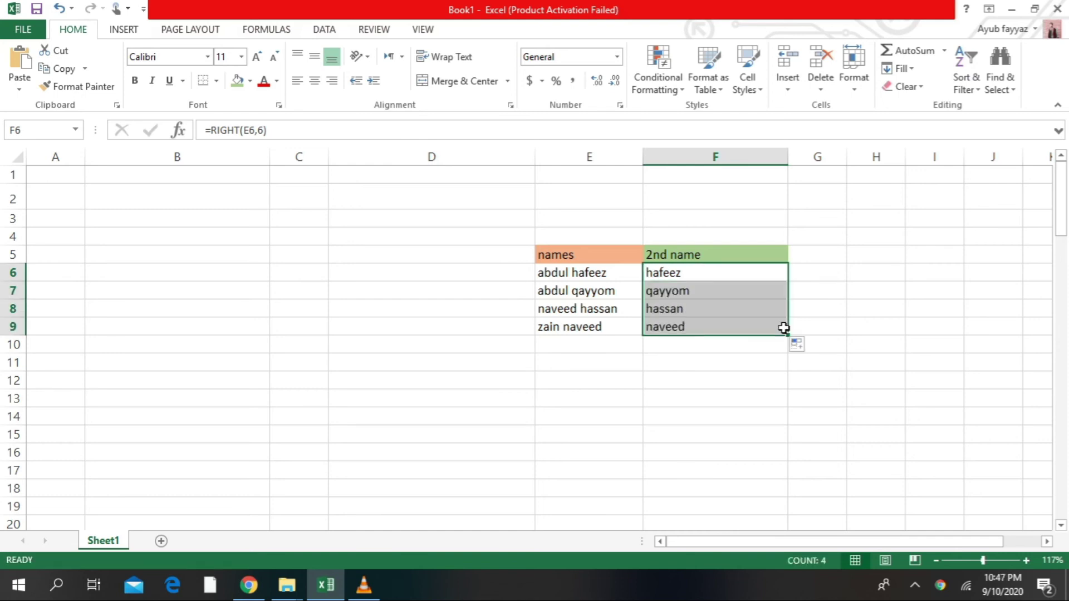
click(647, 399)
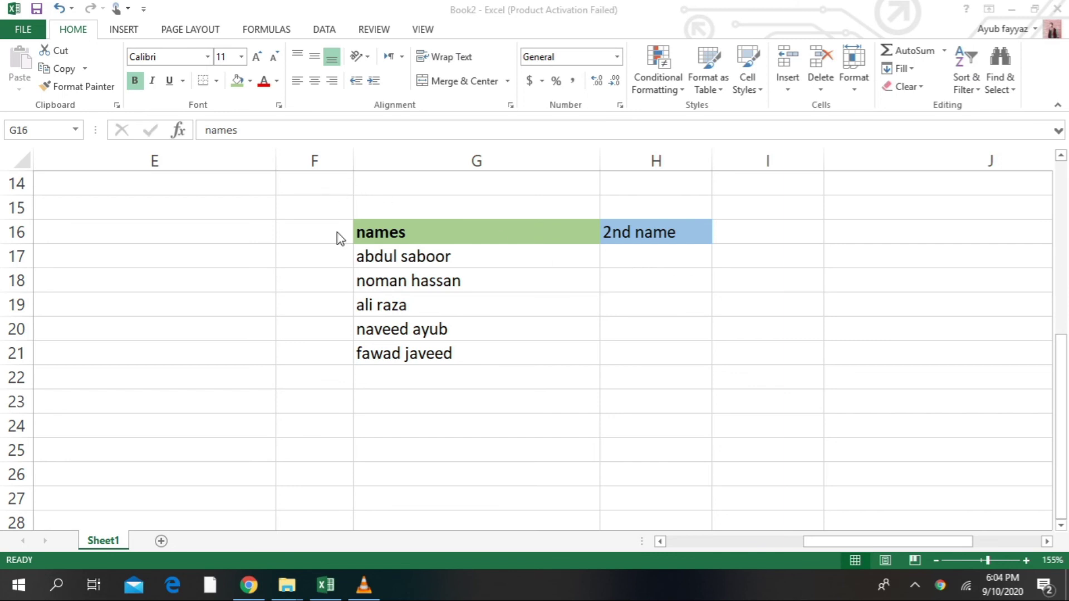
In Book2, extract the first 5 characters of the name in G17 into cell H17 with =LEFT(G17,5)
click(369, 263)
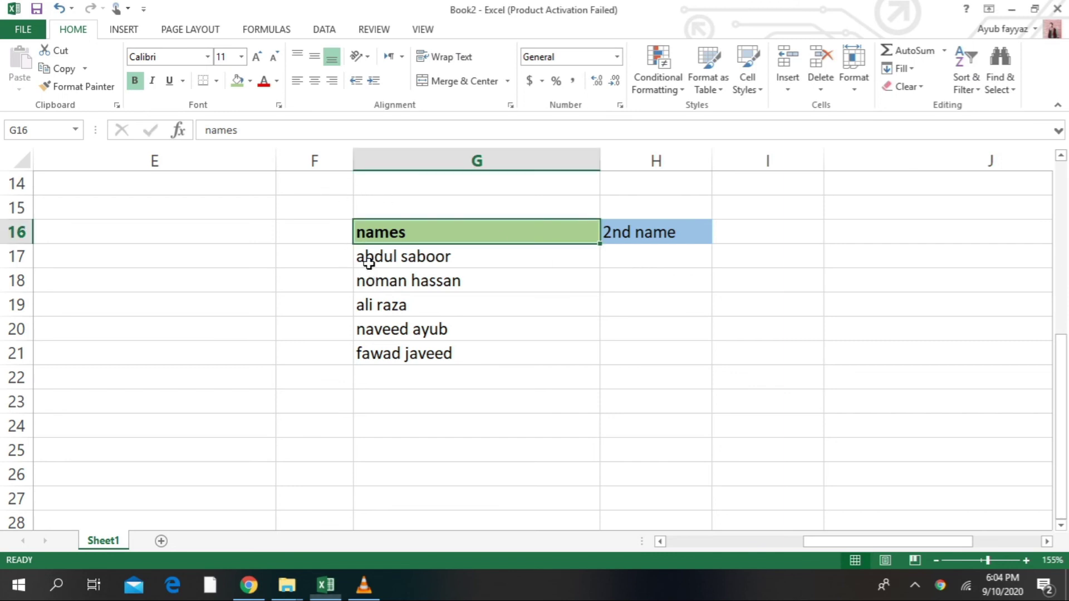
click(410, 257)
click(418, 319)
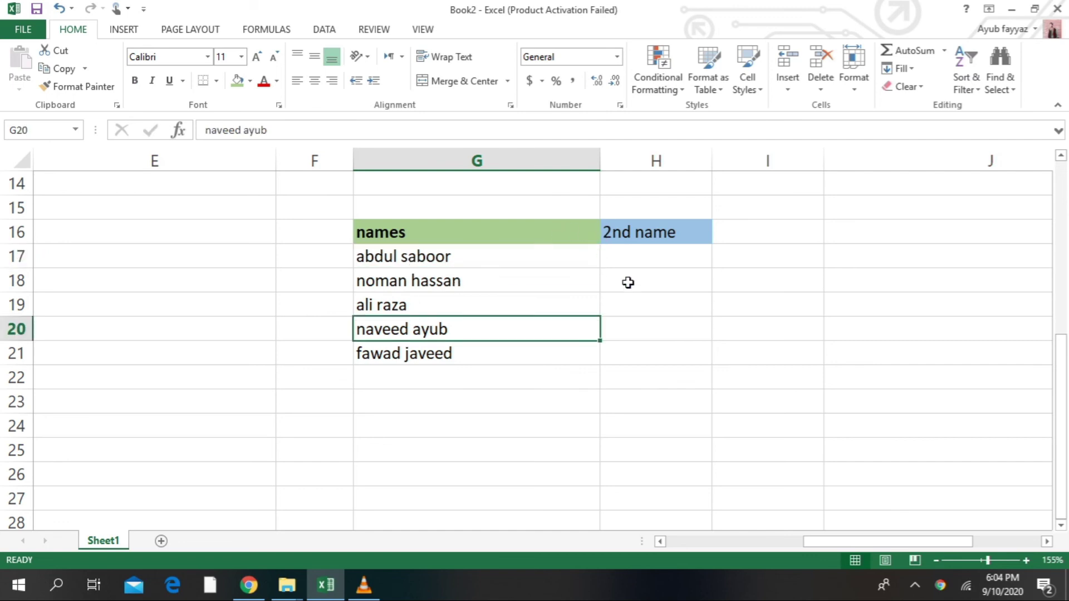
click(648, 247)
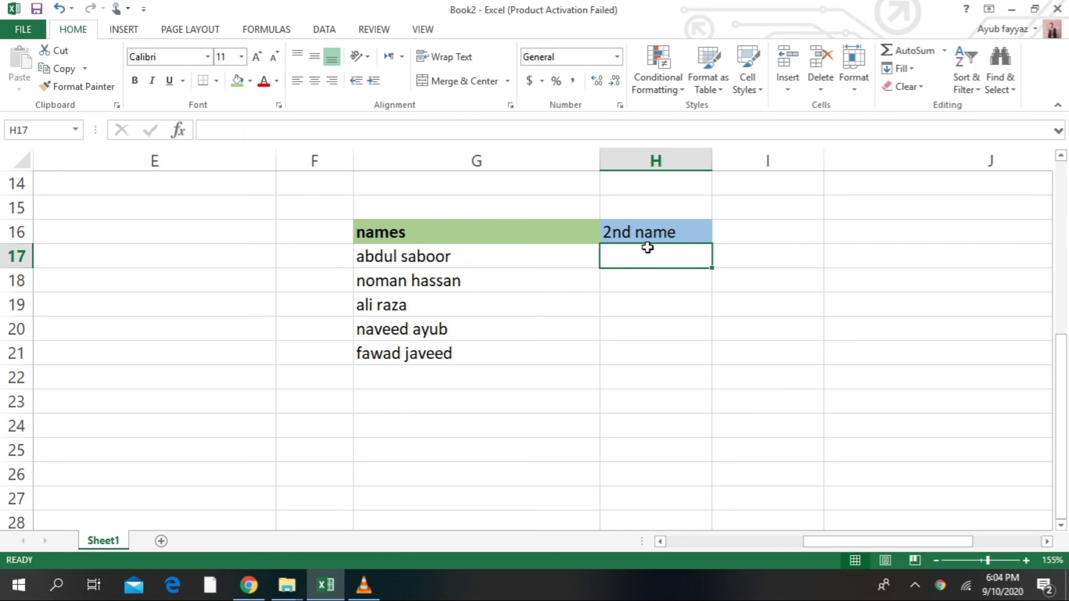
text(=)
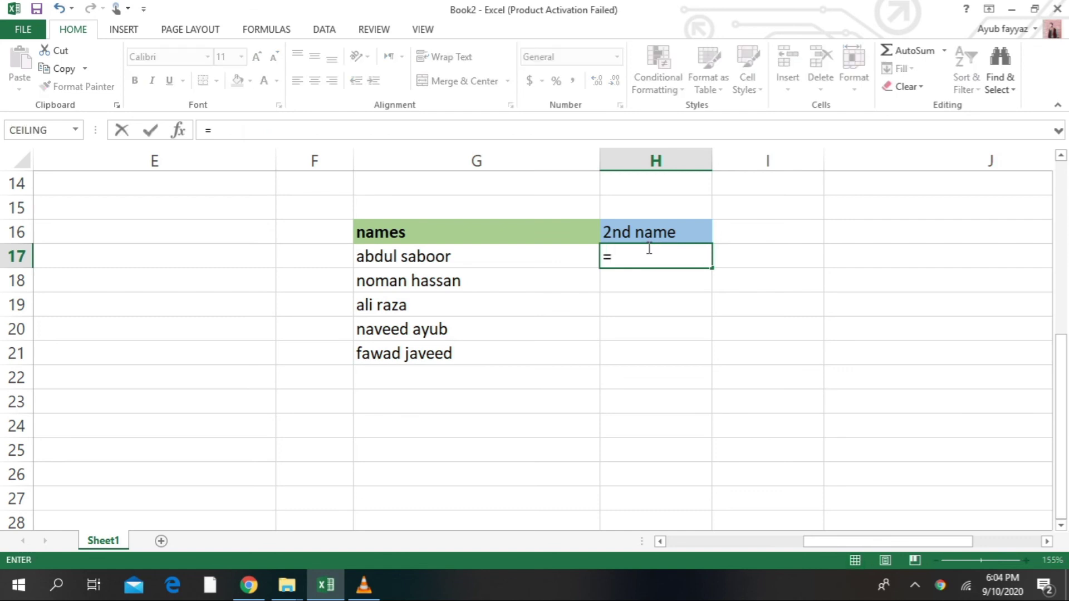
text(lef)
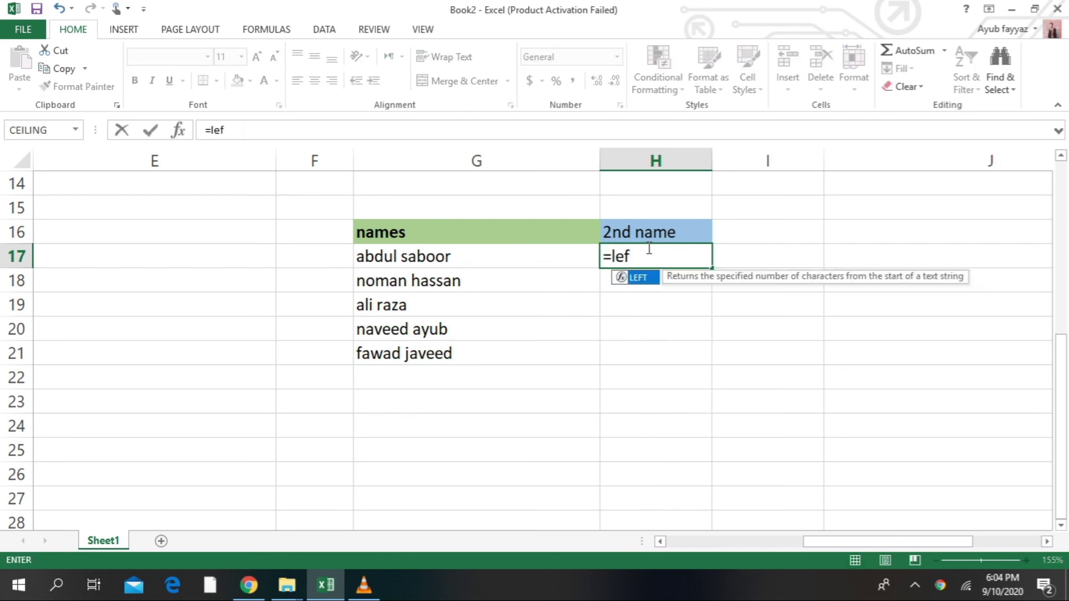
double_click(637, 277)
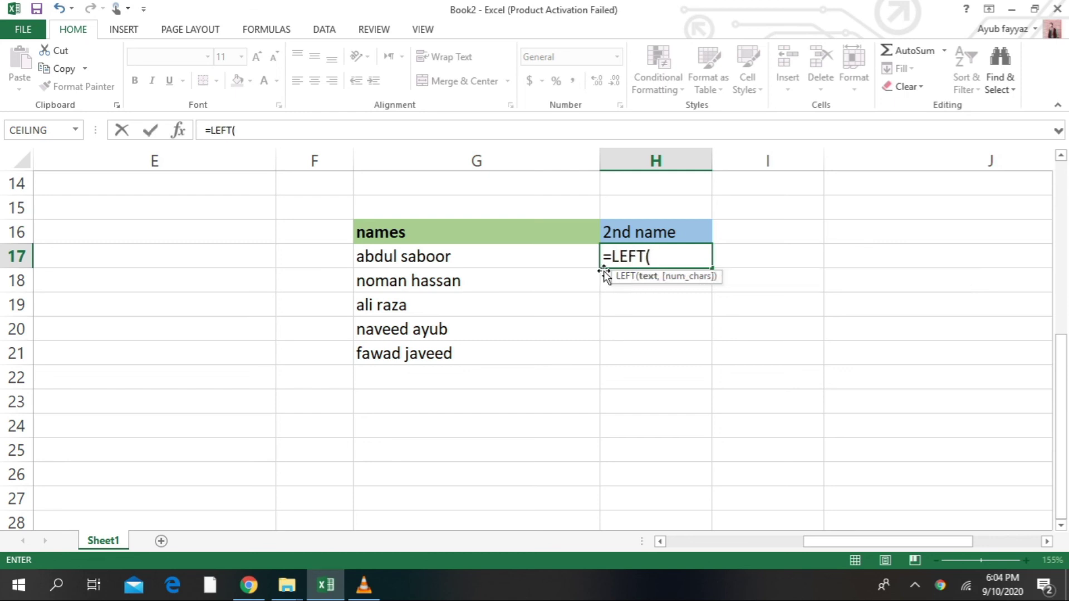
click(476, 262)
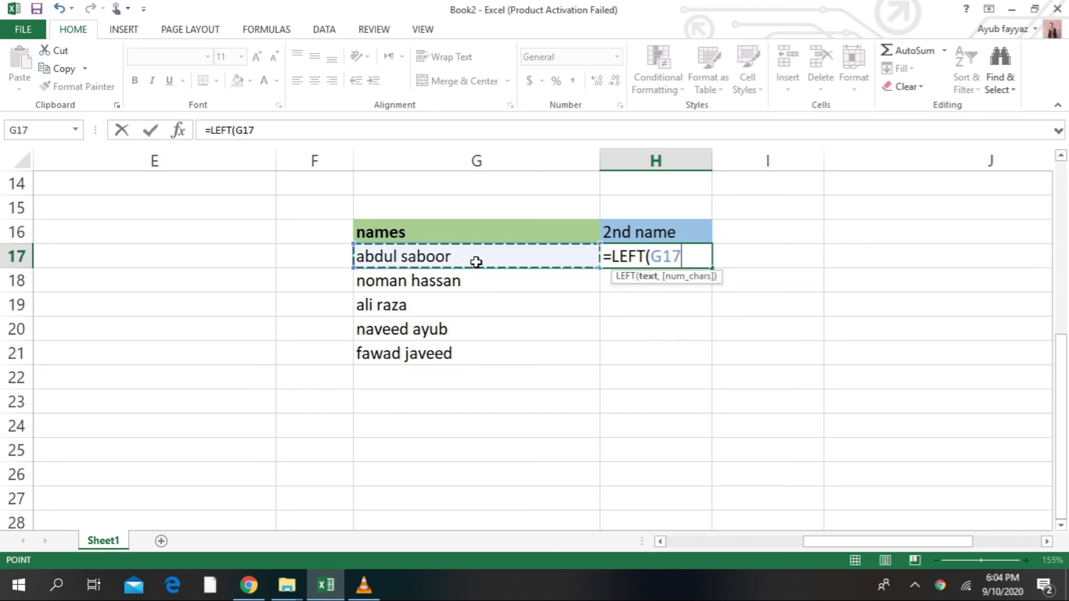
text(,)
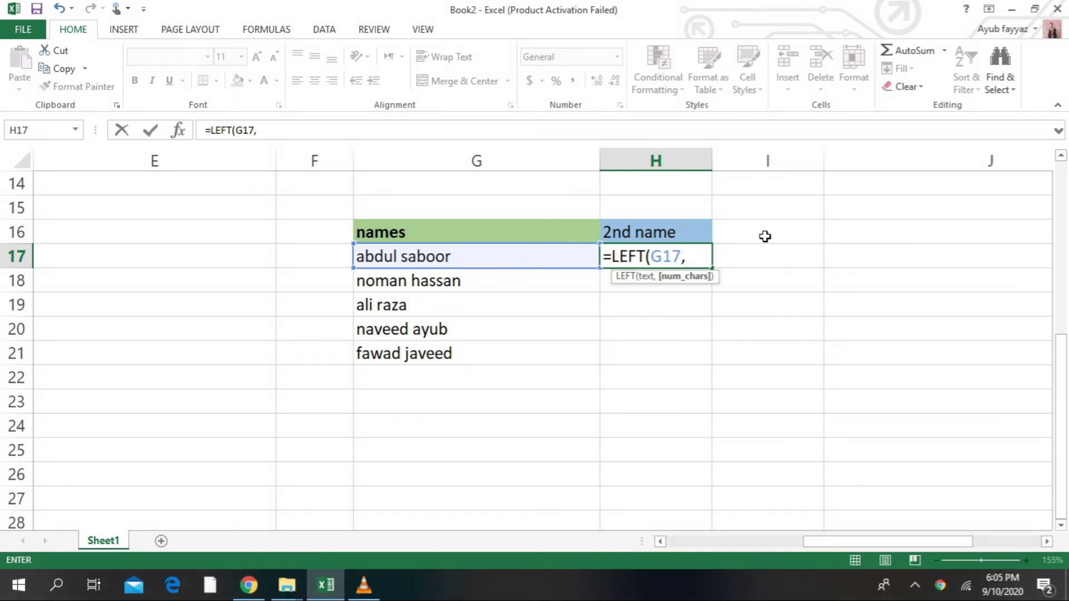
text(5)
key(Return)
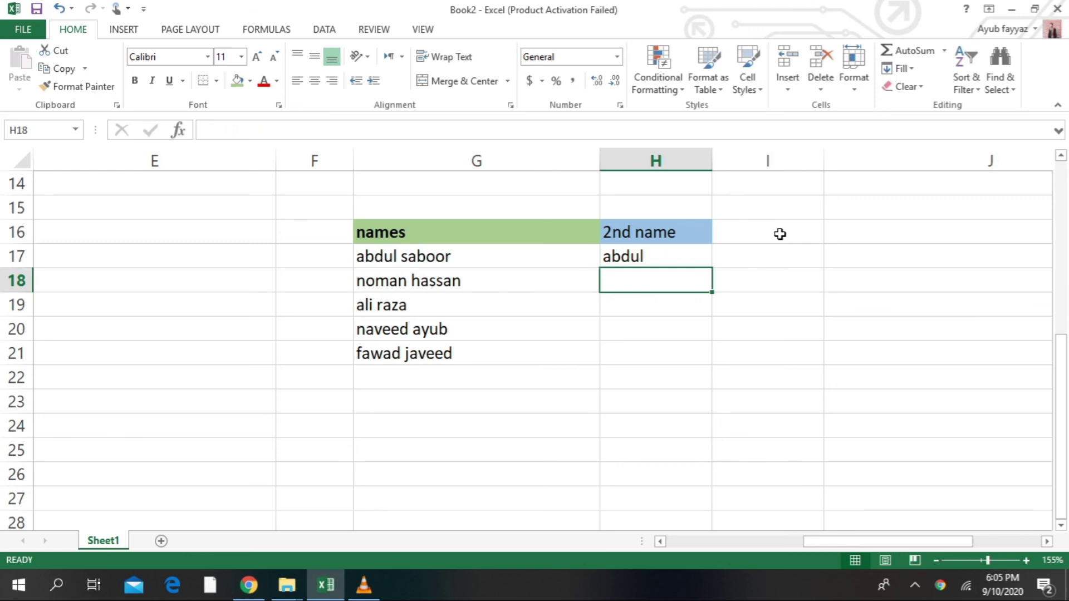
click(650, 250)
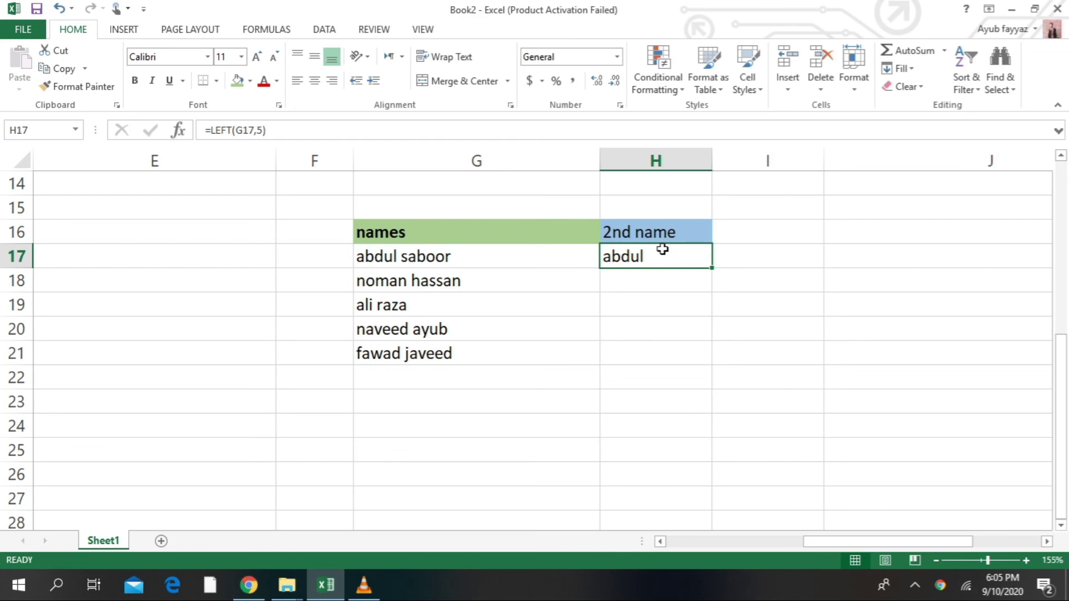
Extract the first 5 characters of the name in G18 into cell H18 with =LEFT(G18,5)
click(672, 286)
text(=lefrt)
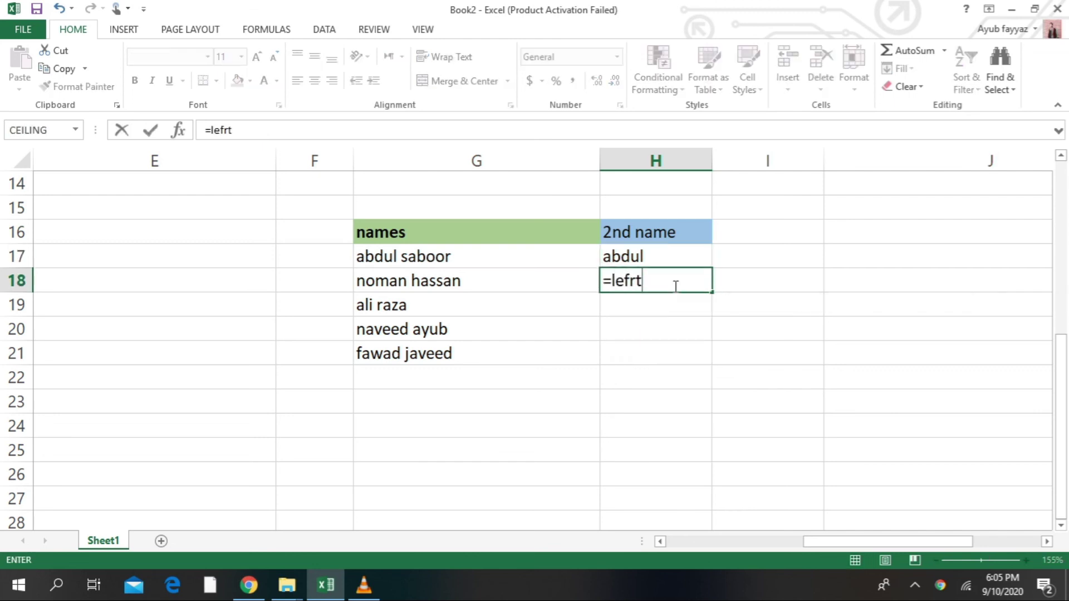
key(BackSpace)
key(BackSpace)
key(BackSpace)
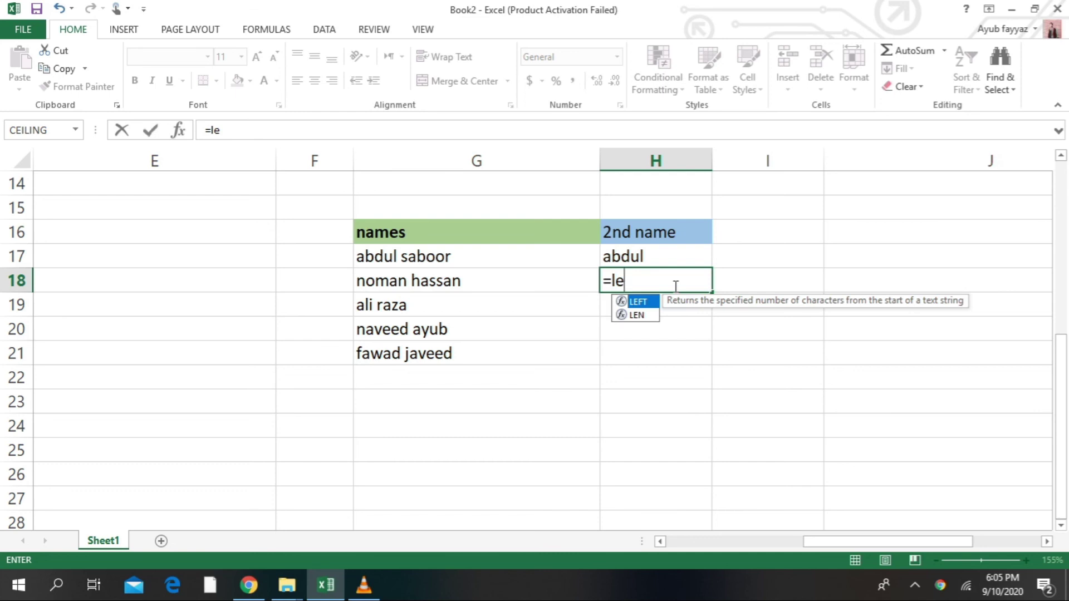
double_click(640, 302)
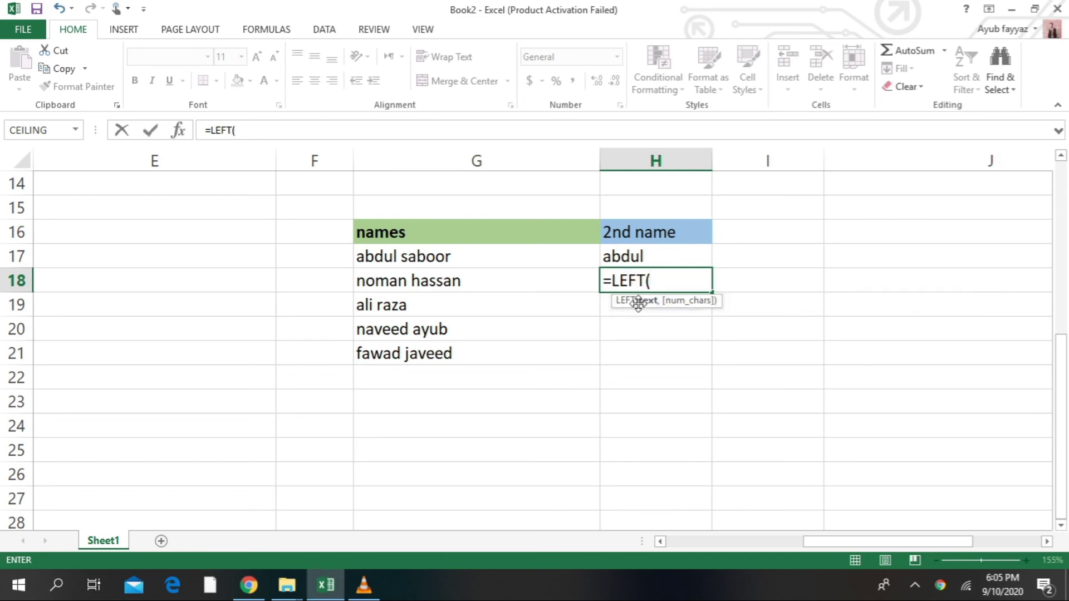
click(439, 284)
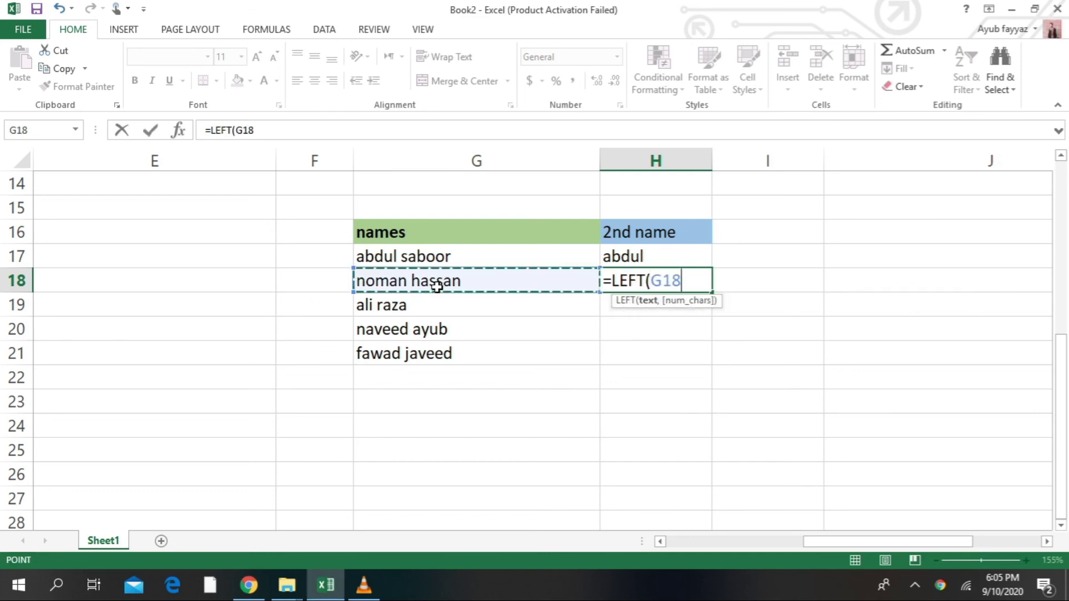
text(,)
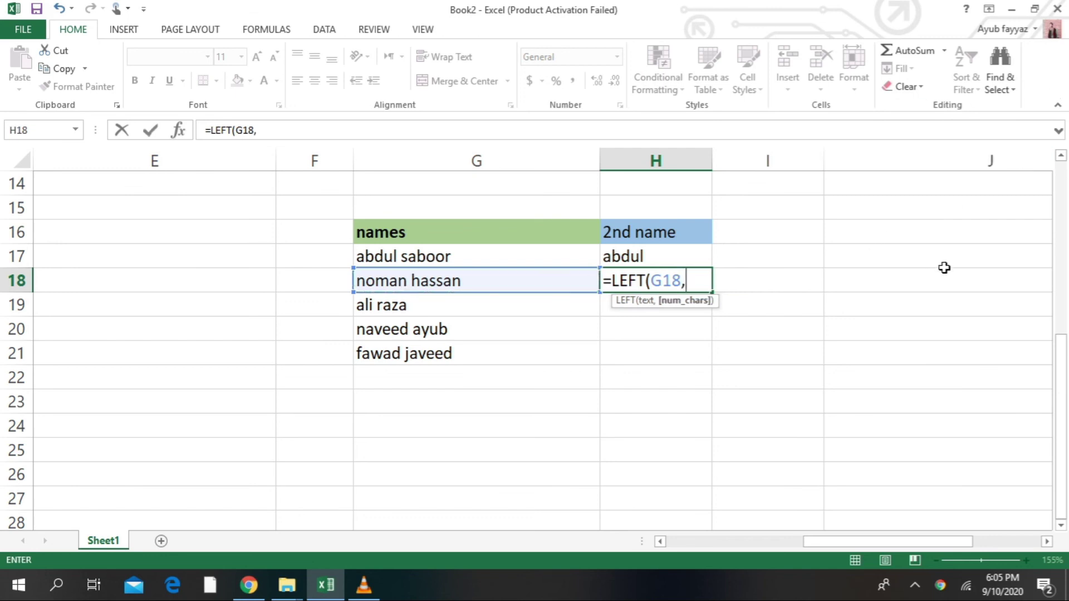
text(5)
key(Return)
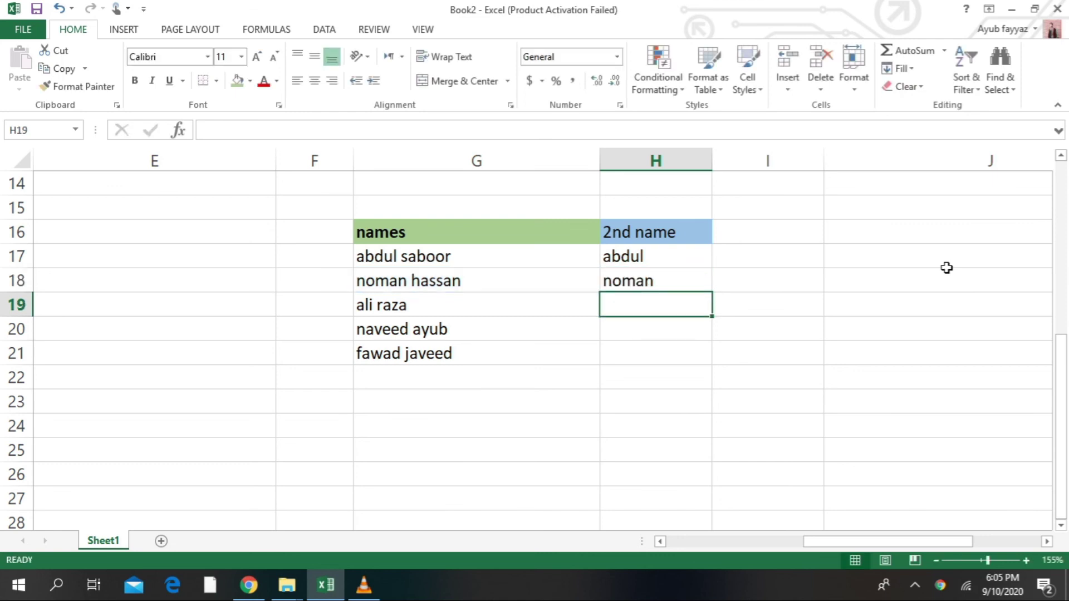
Fill the LEFT formulas from H17:H18 down through H21 and check the formula in H19
click(611, 256)
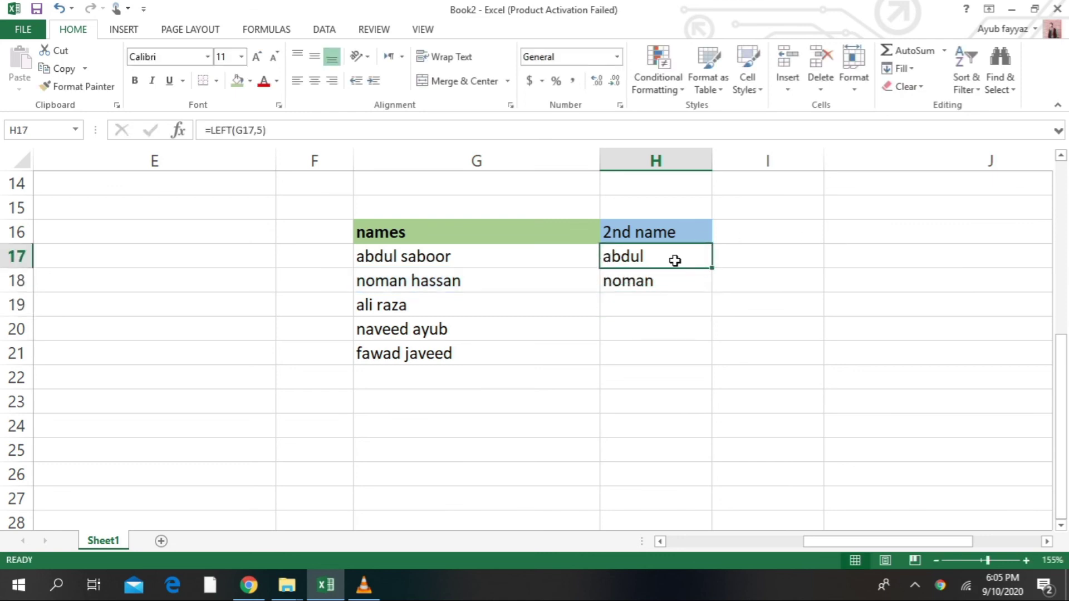
drag(675, 260, 673, 284)
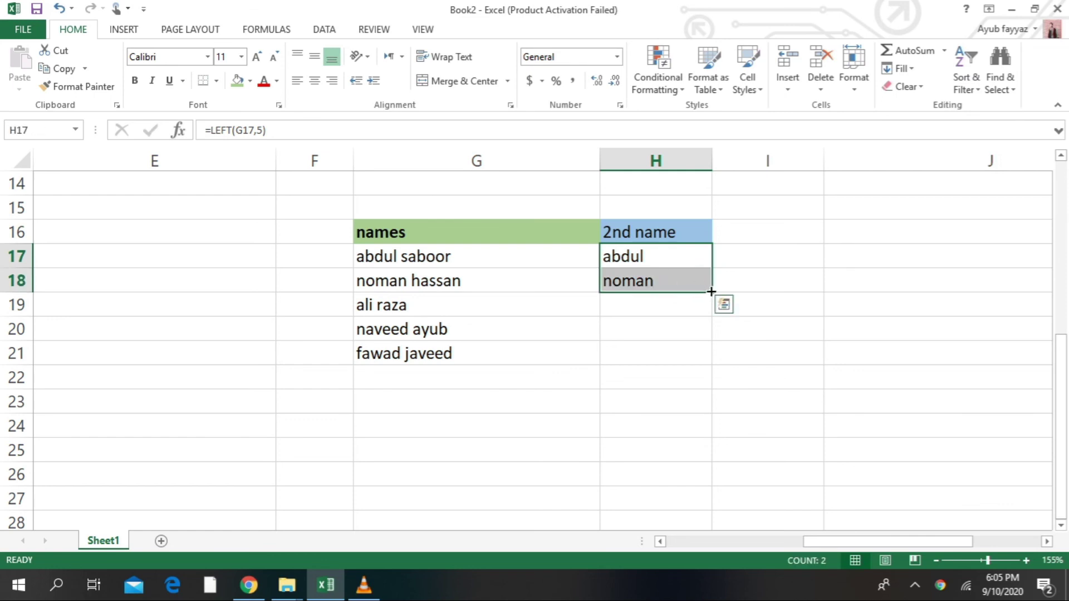
drag(712, 295, 709, 358)
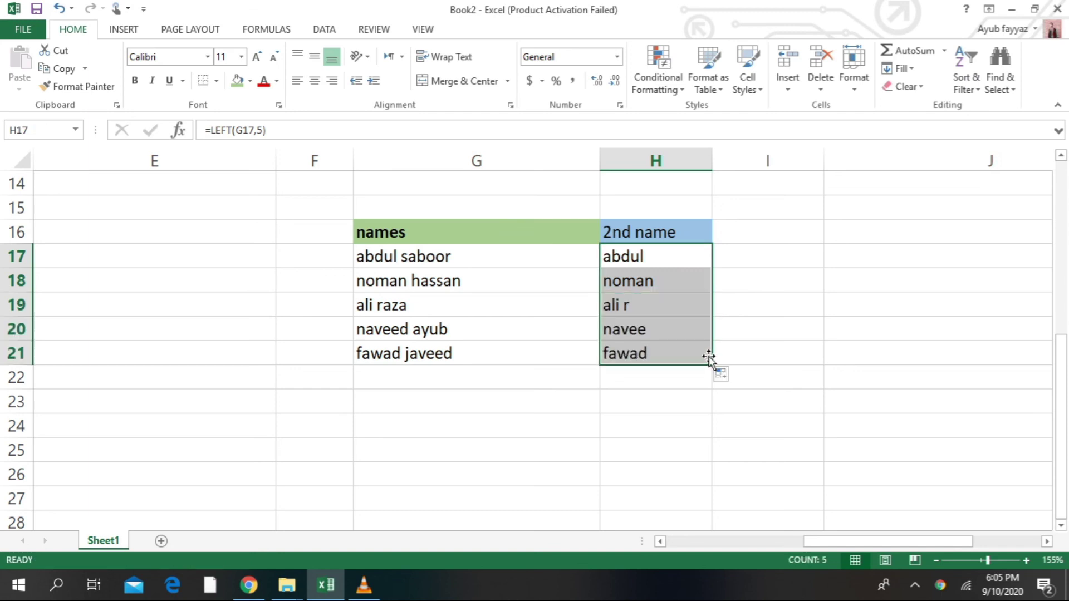
click(666, 299)
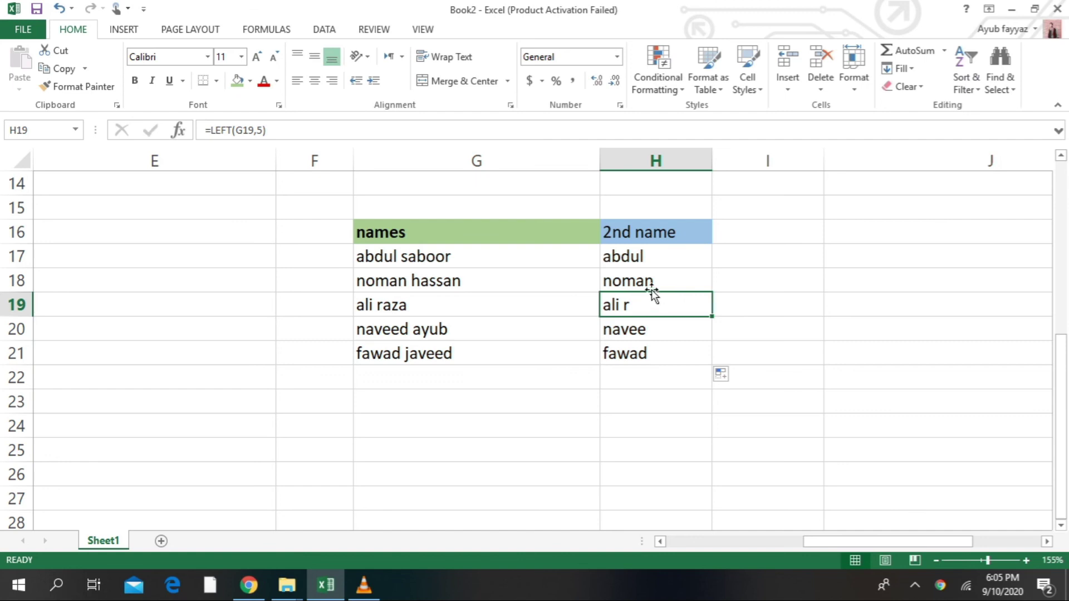
click(658, 376)
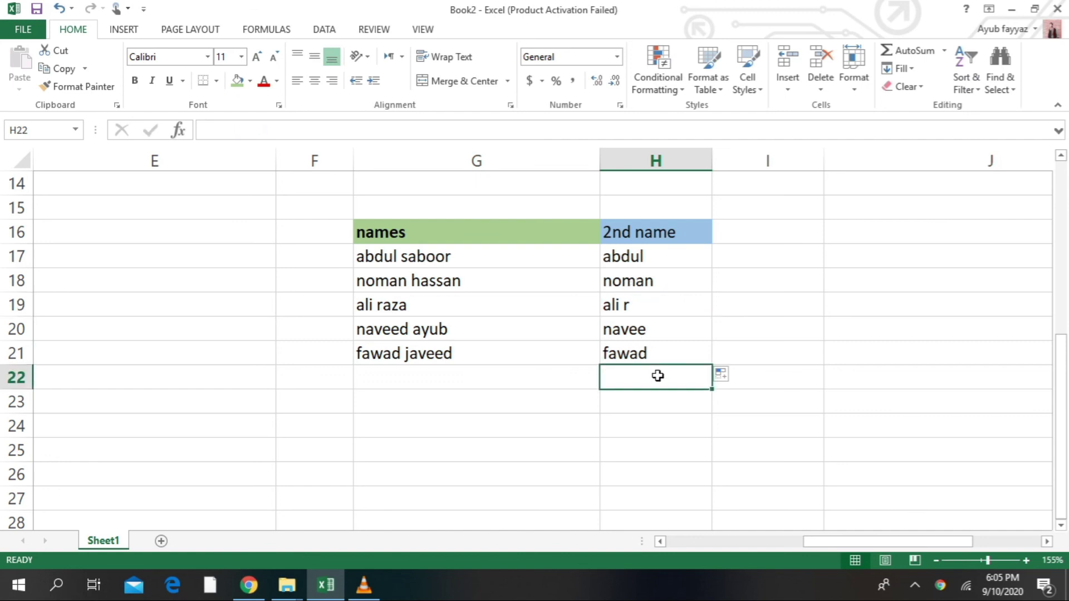